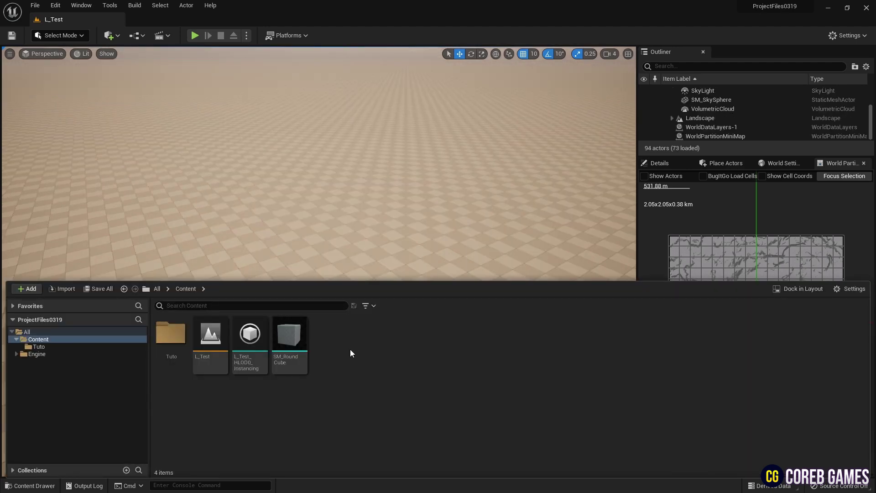
Create a new material named M_Cube in the Content folder and open it in a maximized material editor
mouse_move(299, 345)
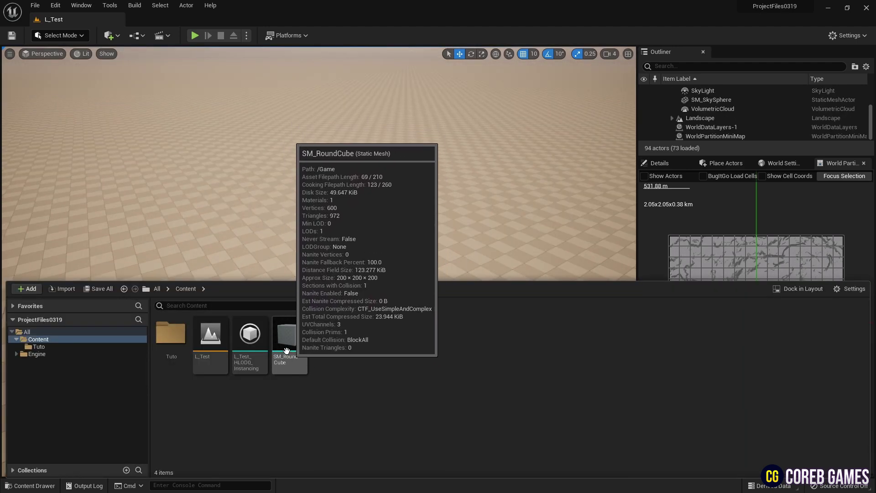
right_click(346, 341)
click(365, 133)
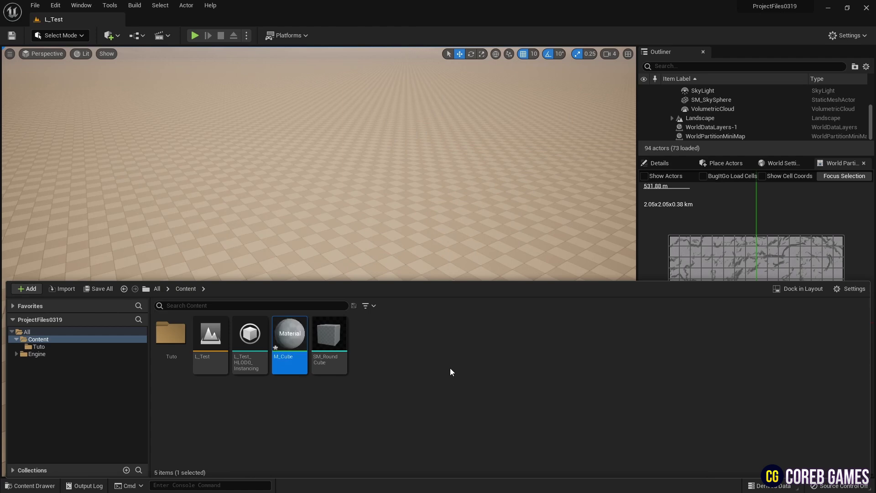
double_click(300, 335)
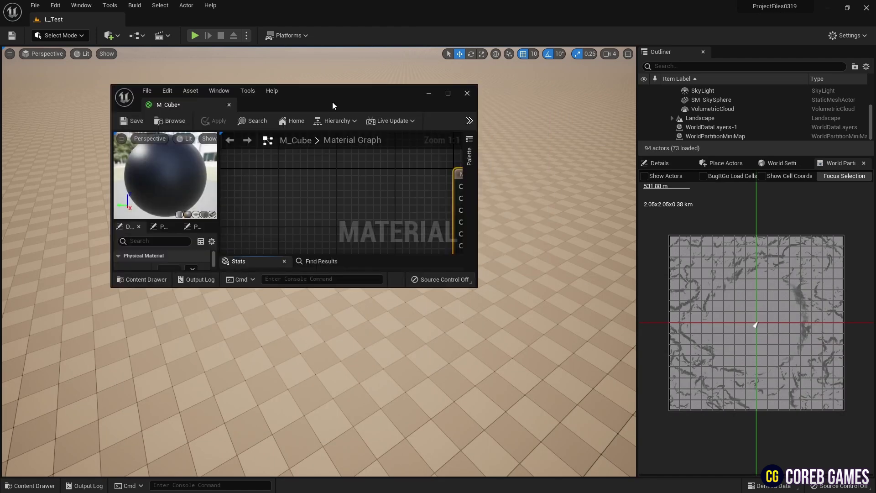
double_click(332, 103)
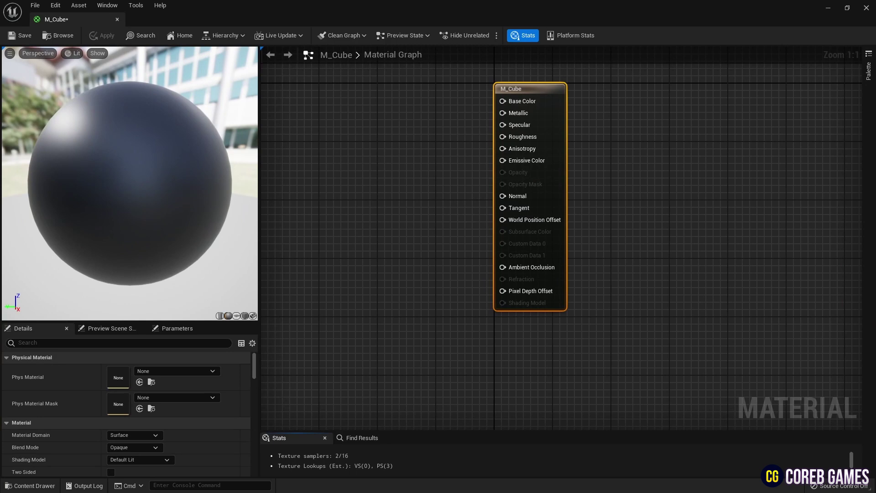
Switch the material preview to a cube and place three Constant nodes in a column beside the M_Cube output node
right_drag(446, 234, 530, 272)
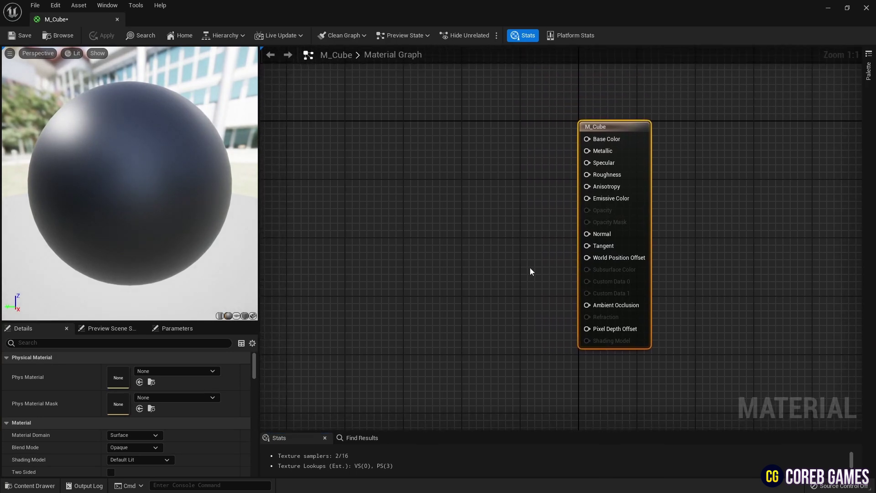
click(253, 315)
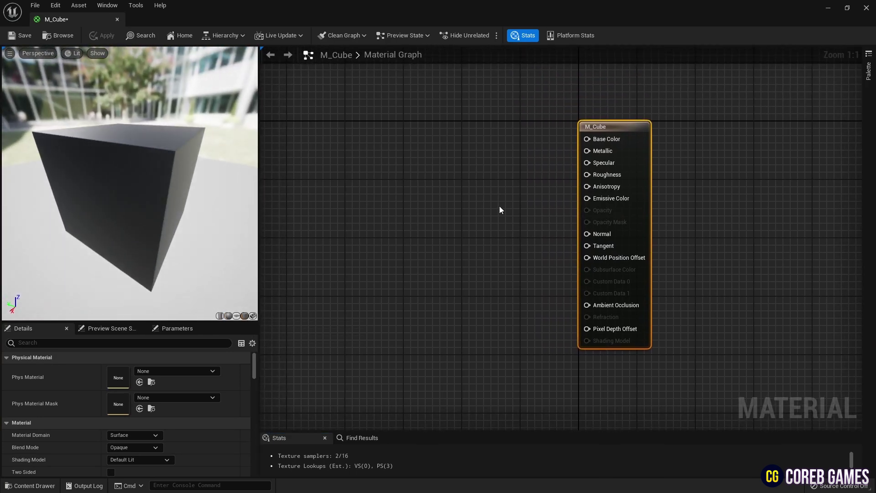
right_drag(500, 210, 537, 205)
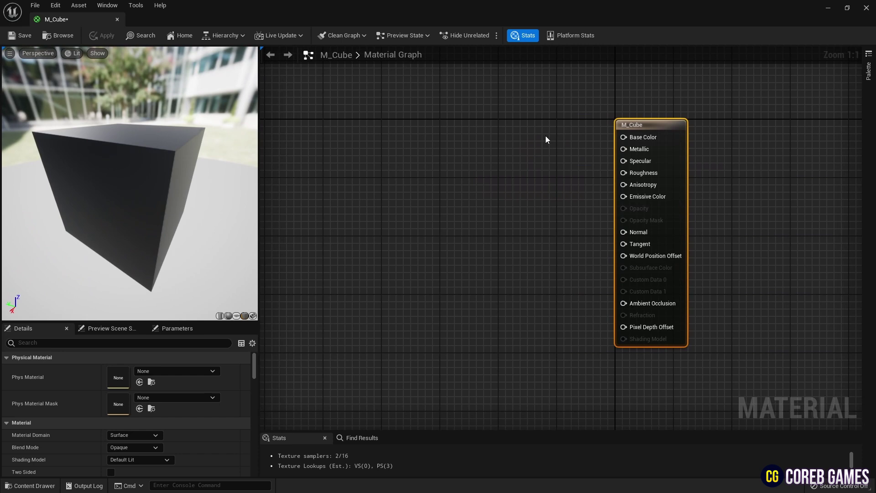
click(546, 139)
click(545, 175)
click(546, 222)
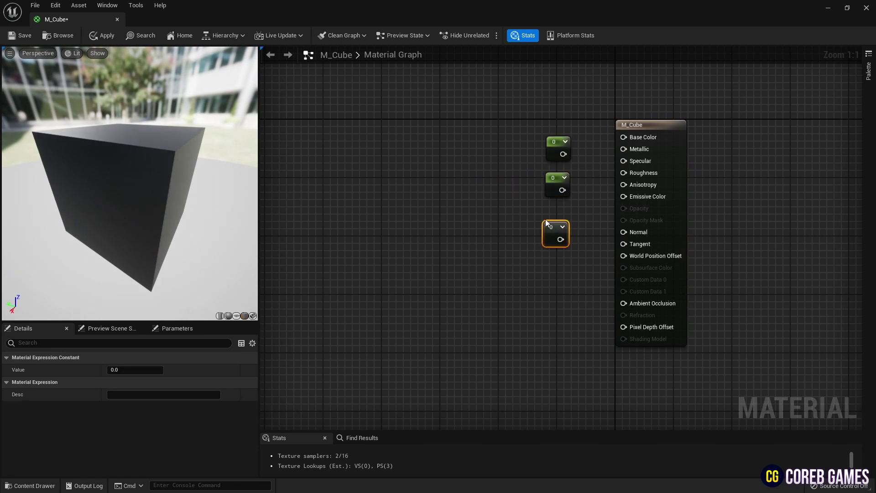
drag(553, 218, 552, 212)
Set the upper Constant node to 0.5 and the middle Constant node to 1
click(135, 370)
text(0.5)
key(Return)
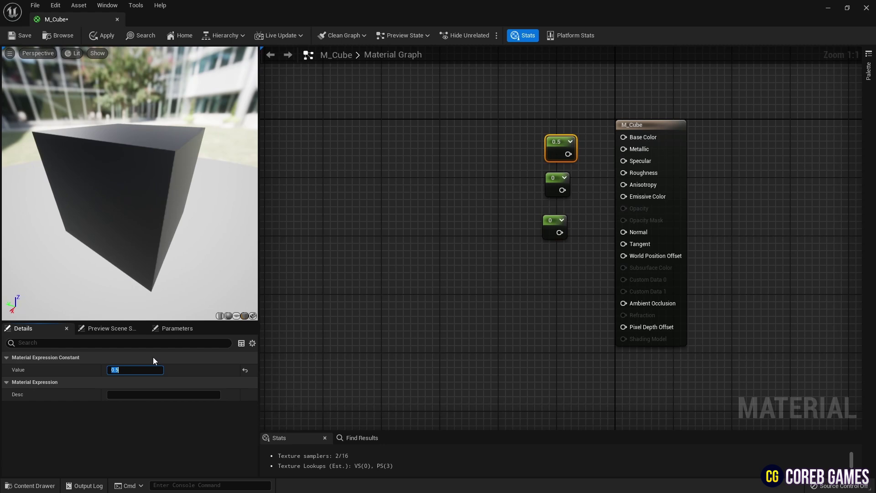
click(557, 183)
click(131, 370)
text(1)
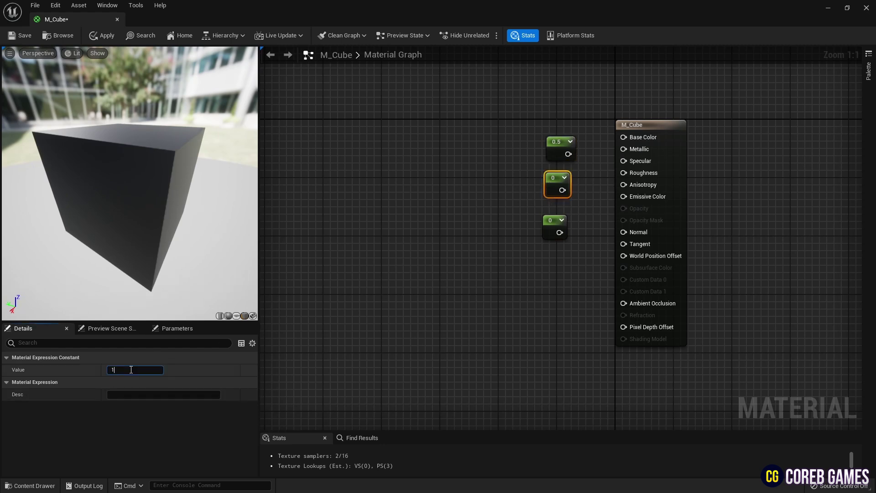
key(Return)
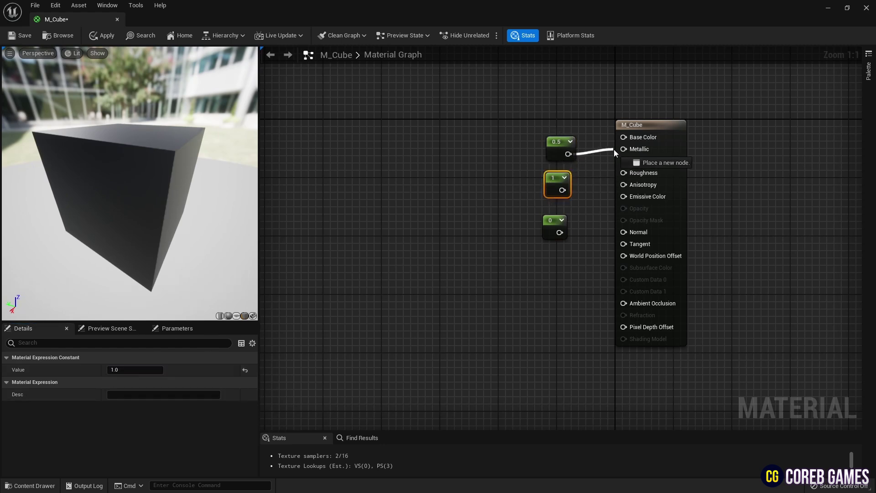
Connect the 0.5 constant to Metallic, the 1 constant to Specular and the 0 constant to Roughness
drag(614, 149, 625, 161)
drag(560, 232, 623, 173)
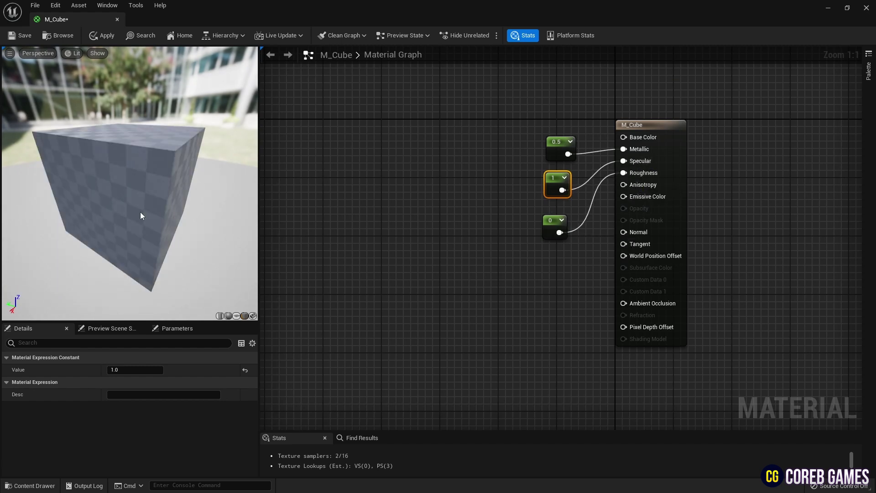
mouse_move(140, 212)
mouse_down()
mouse_move(92, 201)
mouse_move(119, 233)
mouse_move(141, 212)
mouse_up()
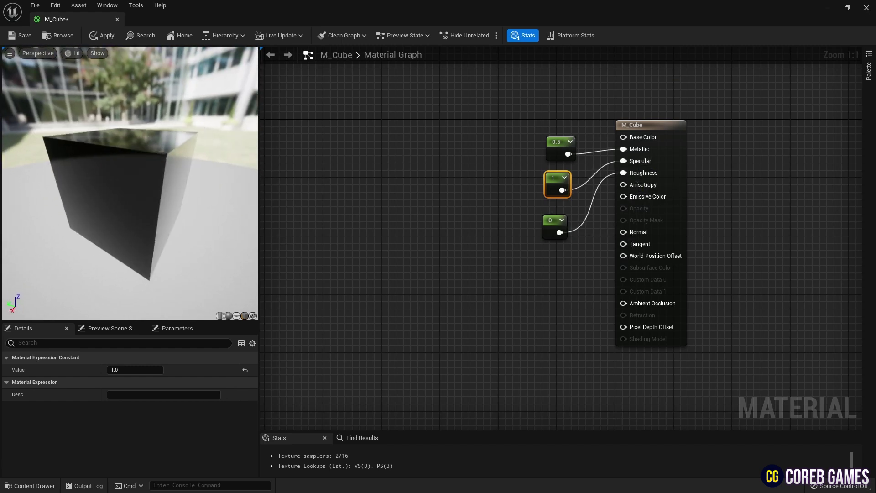
right_drag(140, 211, 140, 229)
Add a Particle Color node to the graph and connect its color output to Base Color
right_drag(544, 194, 597, 196)
right_click(440, 135)
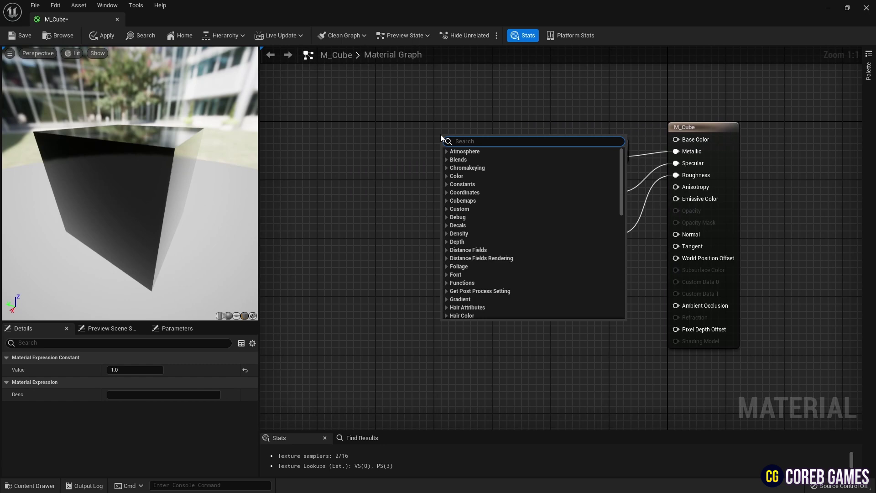
text(partic)
key(Return)
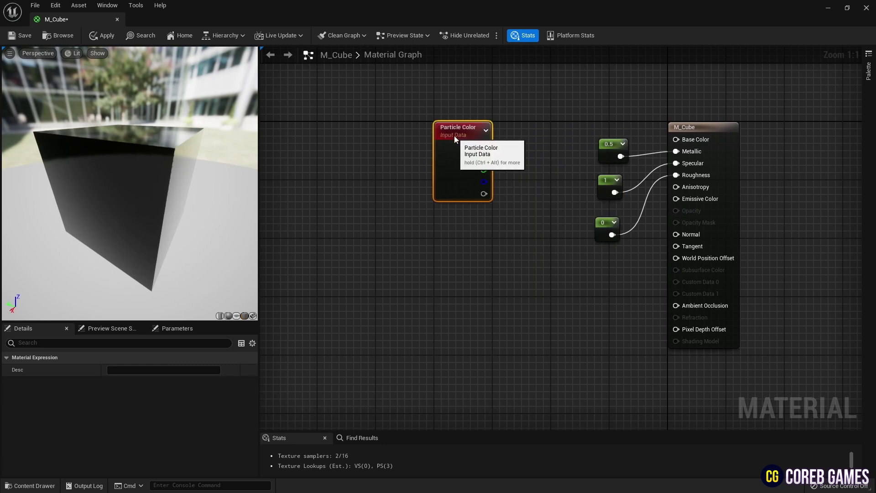
drag(493, 138, 678, 139)
drag(176, 187, 263, 201)
click(528, 220)
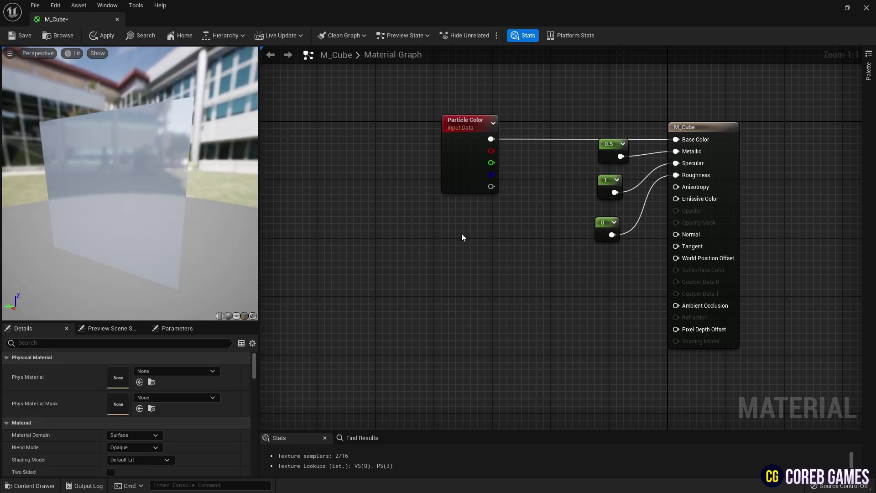
Add a Dynamic Parameter node below Particle Color and name its first parameter EmissiveColorBright
right_click(461, 234)
text(dynamic)
key(Return)
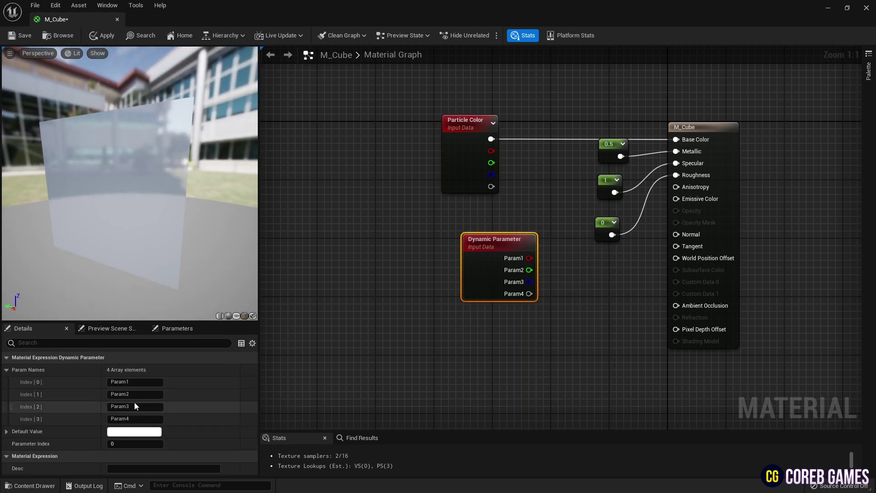
click(135, 381)
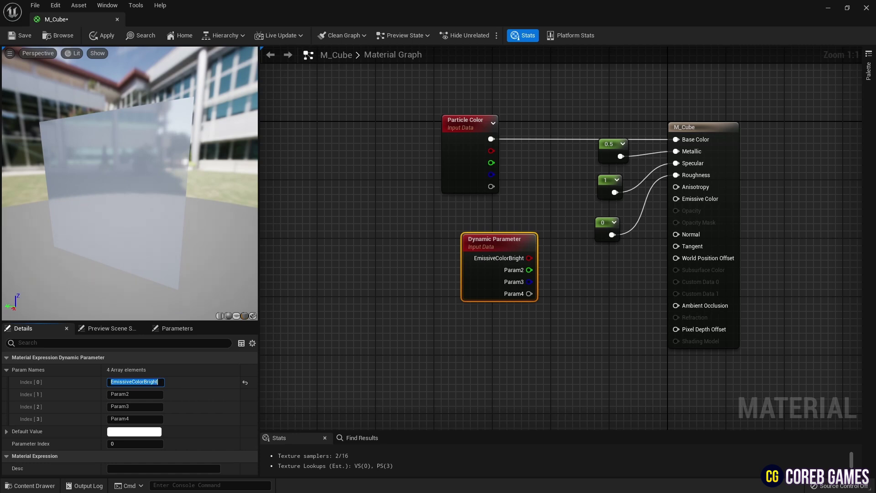
drag(493, 240, 472, 238)
Multiply Particle Color by EmissiveColorBright with a Multiply node and connect the result to Emissive Color
click(531, 211)
click(532, 208)
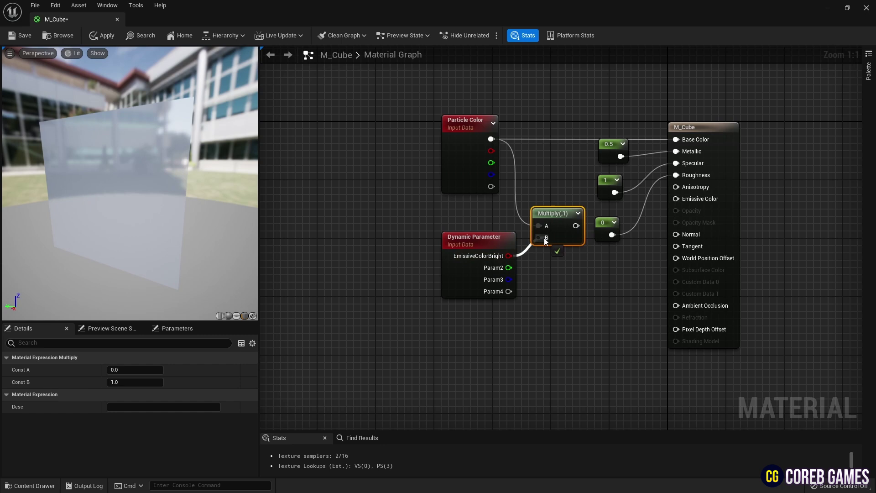
drag(546, 241, 573, 226)
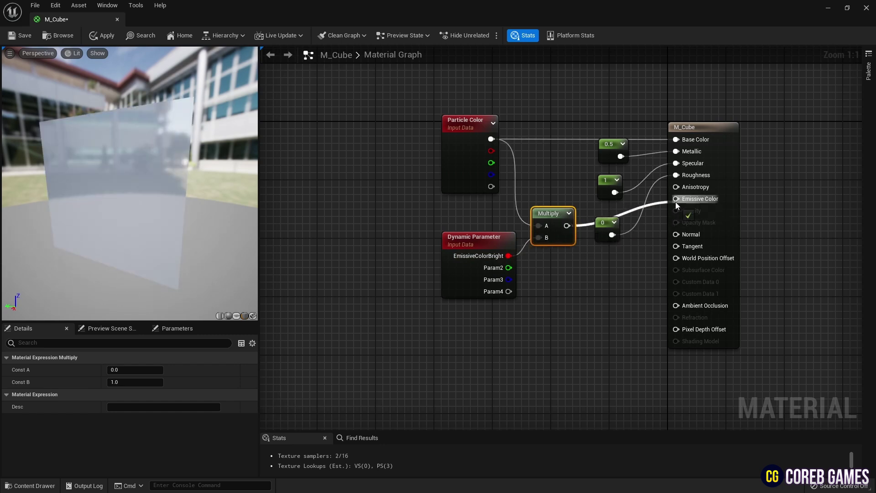
drag(676, 202, 677, 200)
Tidy the positions of the Multiply and Dynamic Parameter nodes, and save and close the M_Cube material
drag(551, 217, 557, 197)
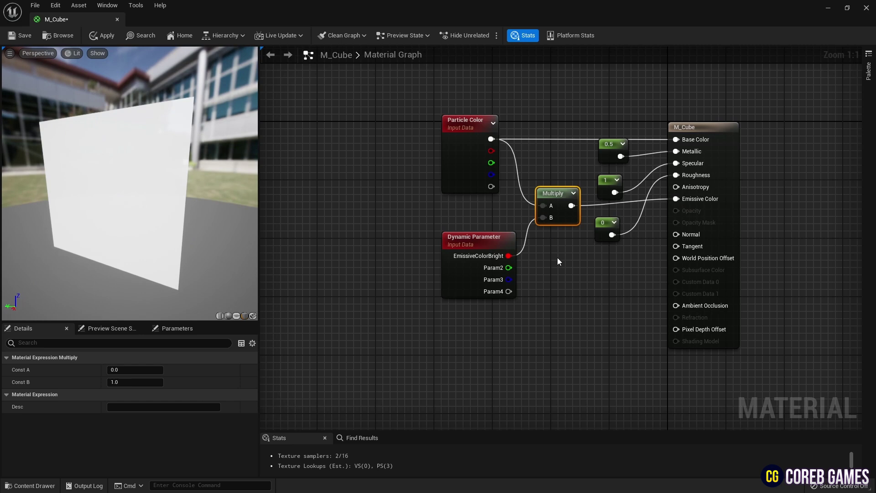
drag(476, 241, 477, 234)
click(520, 252)
drag(181, 210, 199, 201)
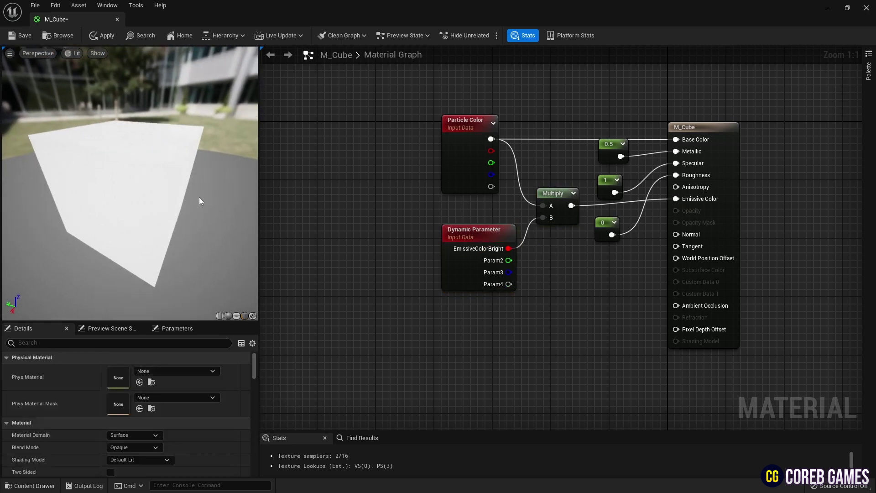
click(15, 35)
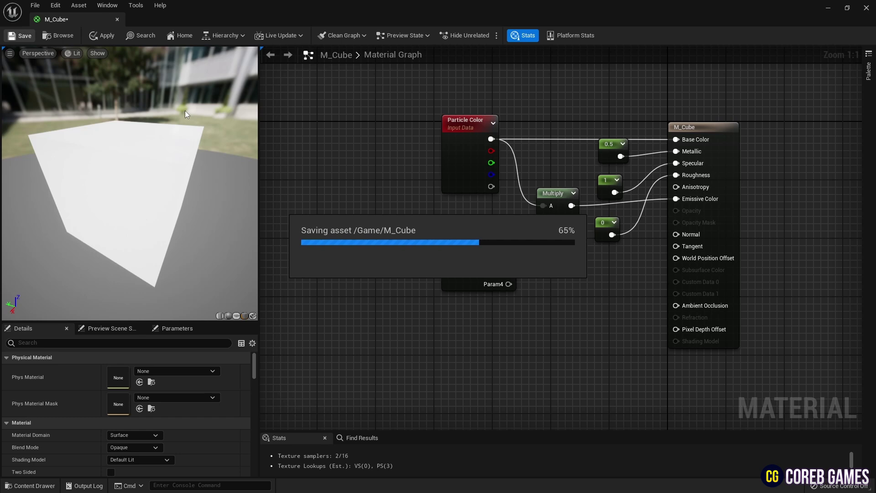
click(119, 21)
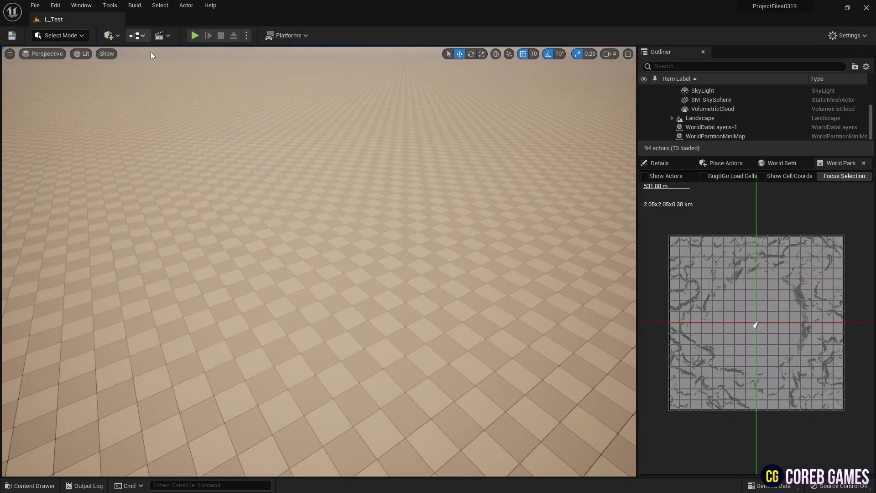
Create a Niagara System named NS_Cube in the Content folder from the Fountain emitter template
click(30, 486)
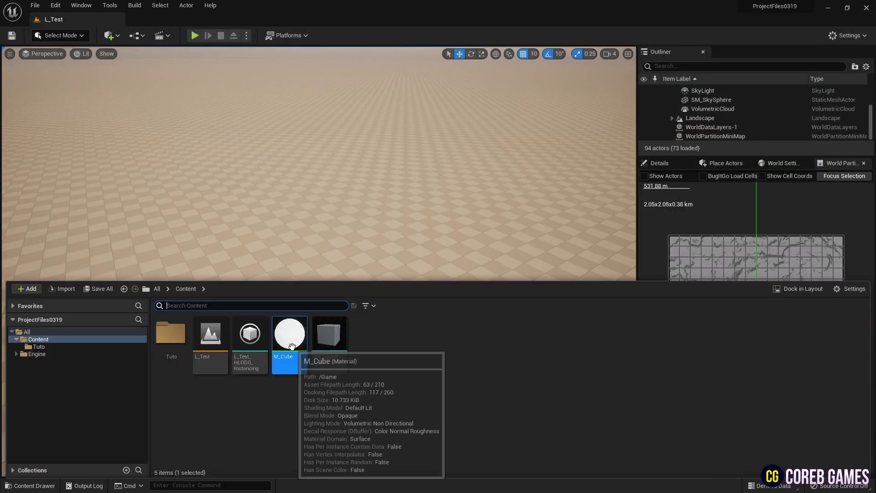
click(377, 343)
right_click(404, 338)
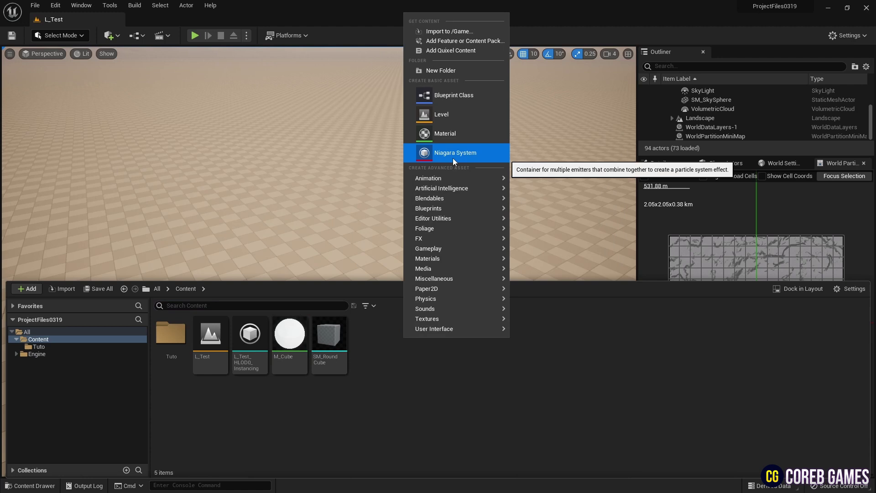
click(453, 157)
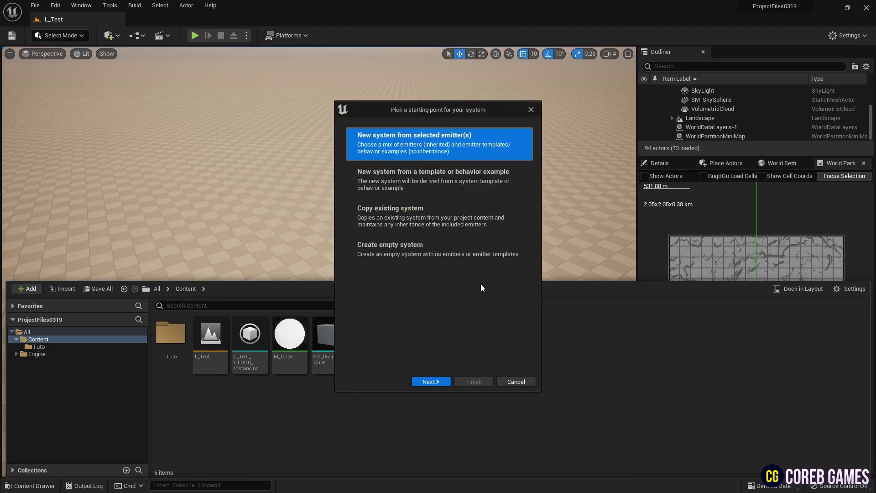
click(442, 382)
click(455, 320)
click(521, 366)
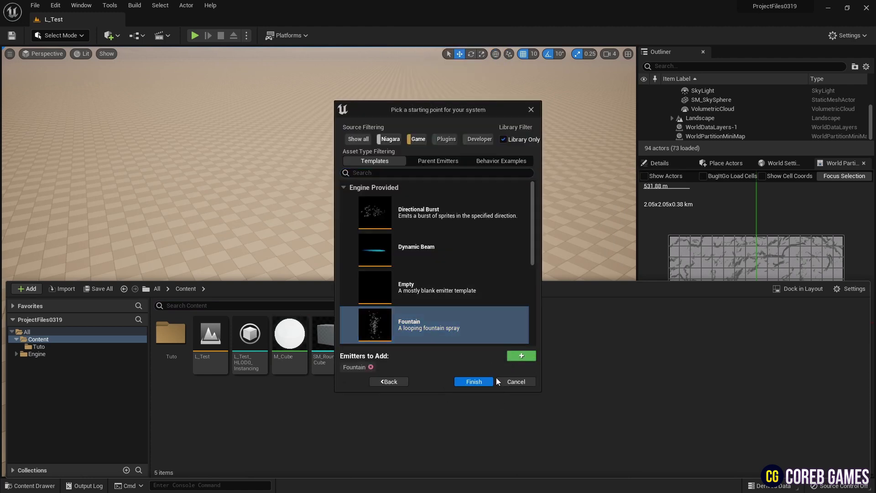
click(473, 381)
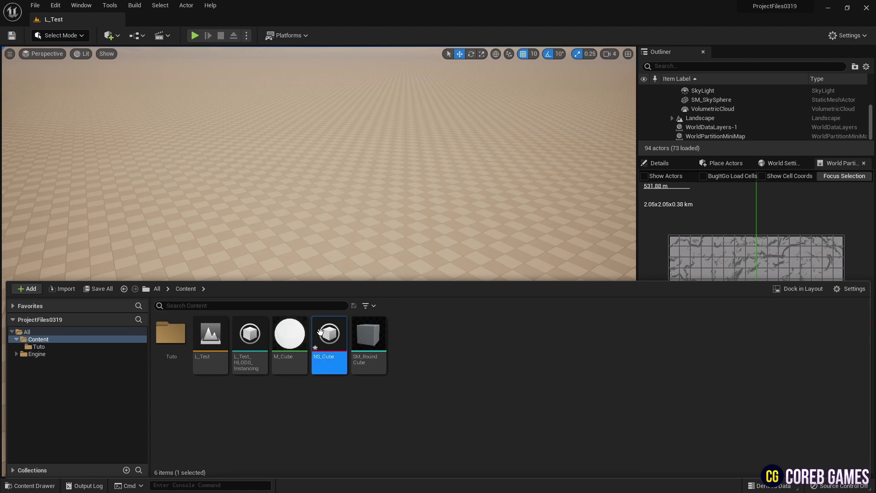
Open NS_Cube in a maximized Niagara editor and orbit the preview to view the fountain particles
drag(328, 338, 337, 340)
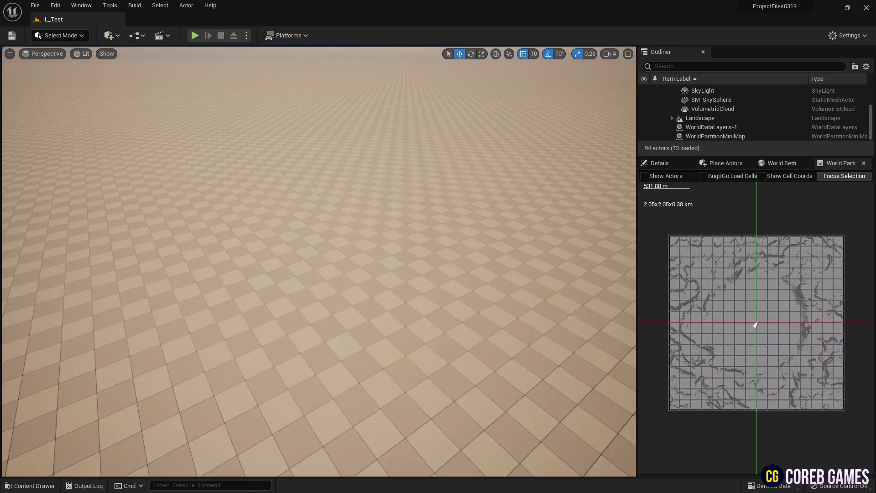
drag(167, 75, 235, 77)
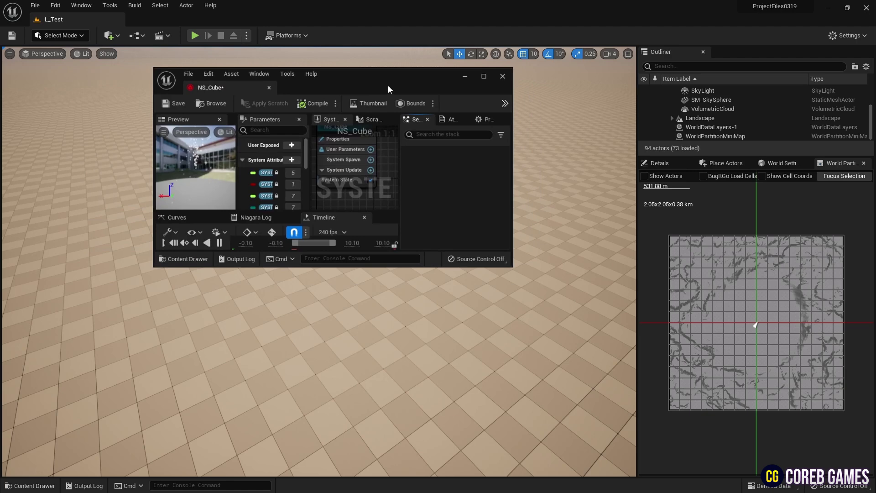
double_click(393, 80)
drag(146, 180, 178, 215)
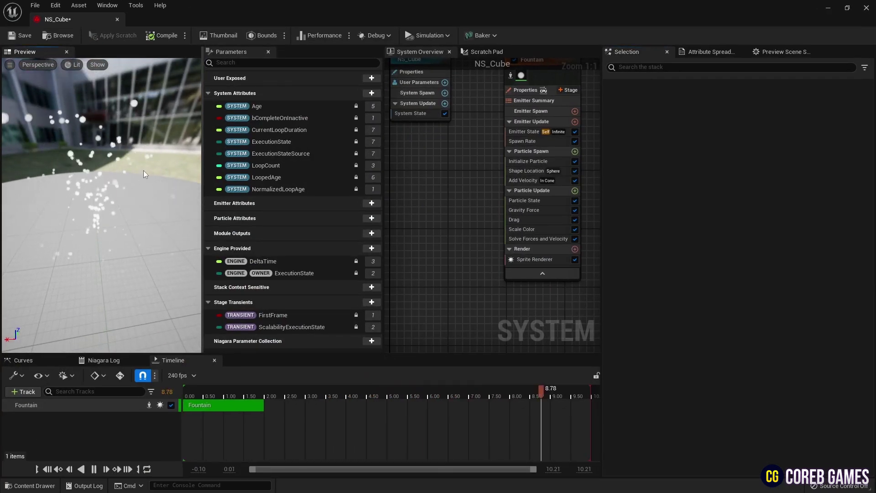
Delete the Add Velocity and Gravity Force modules from the Fountain emitter
click(527, 182)
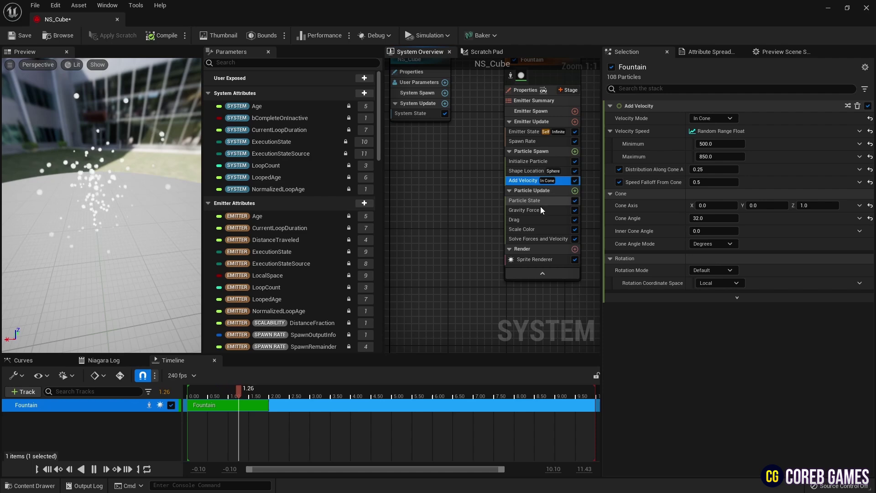
key(Delete)
click(544, 200)
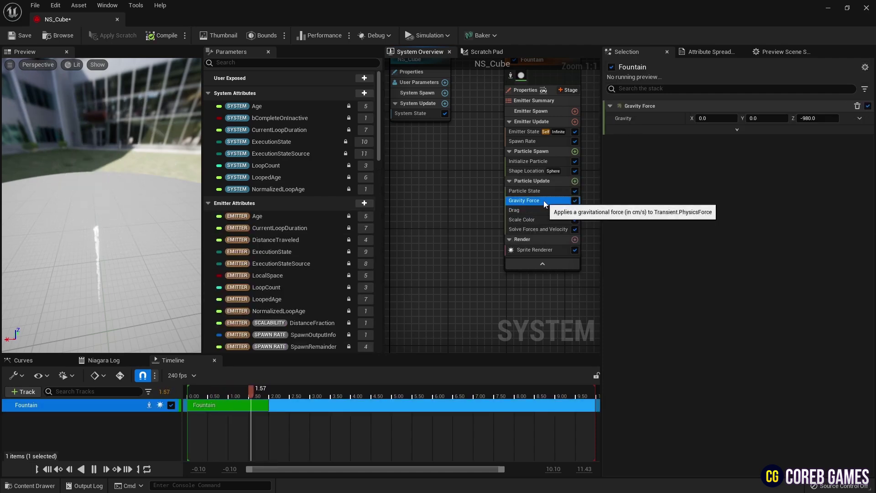
key(Delete)
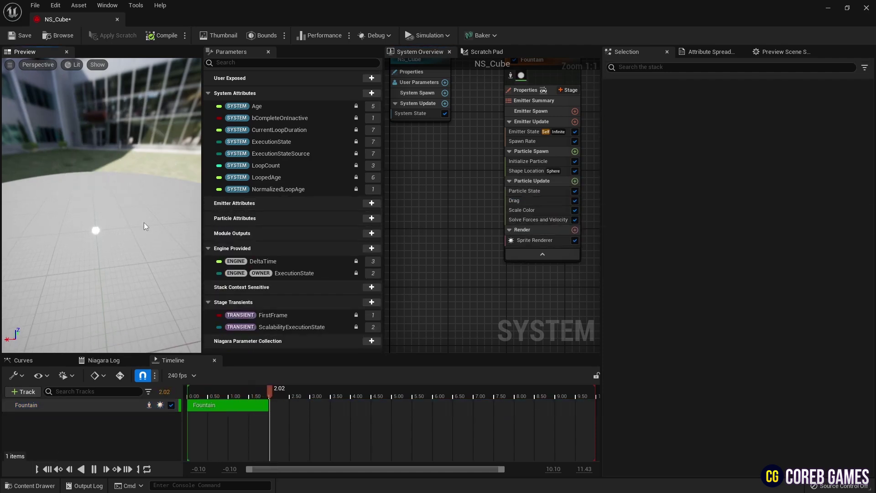
Change the Shape Location primitive to Box / Plane and set the box size to 300 on X, Y and Z
click(521, 171)
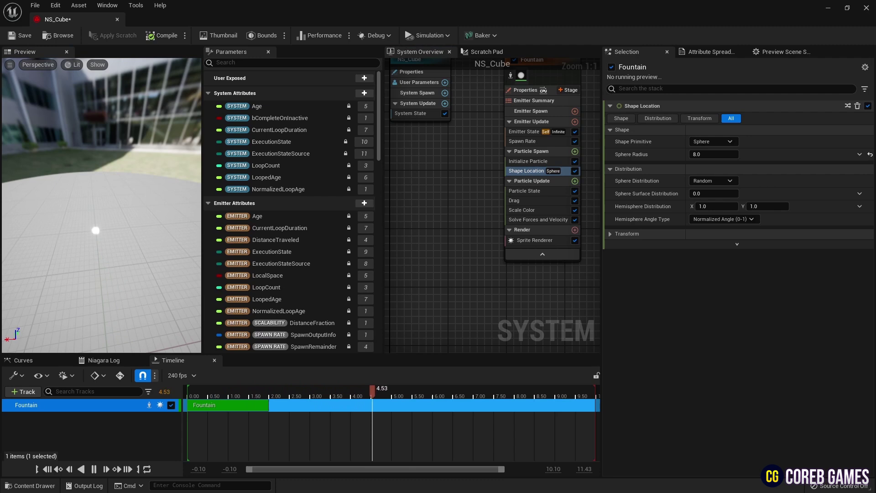
click(713, 141)
click(721, 169)
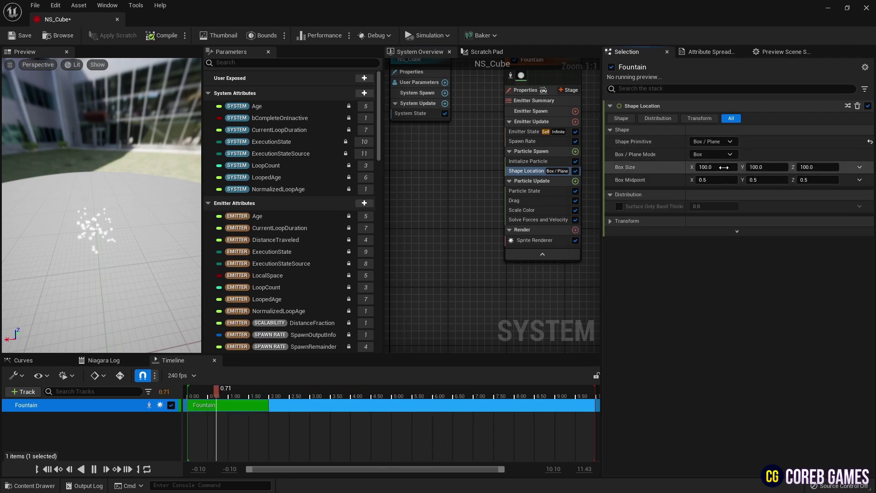
click(729, 168)
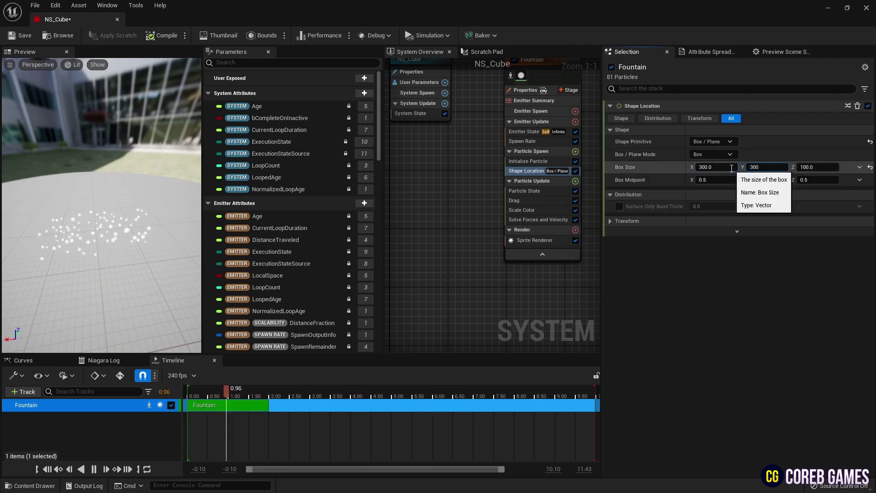
key(Return)
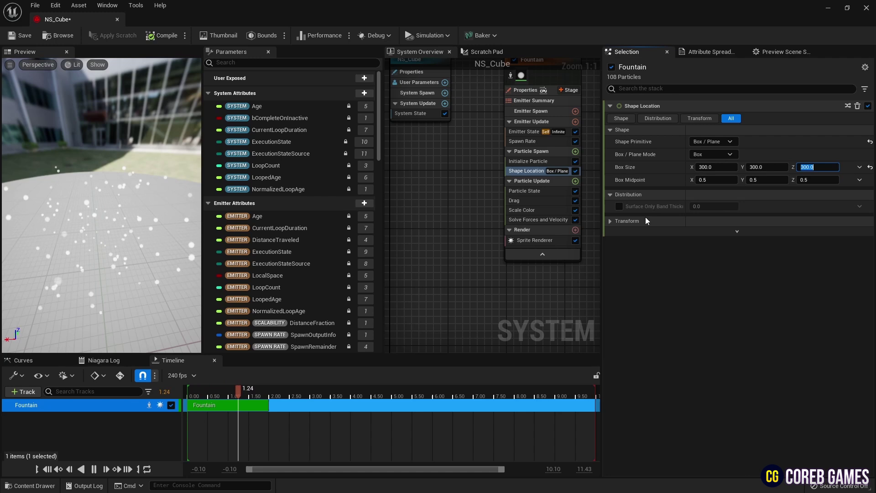
drag(87, 237, 178, 243)
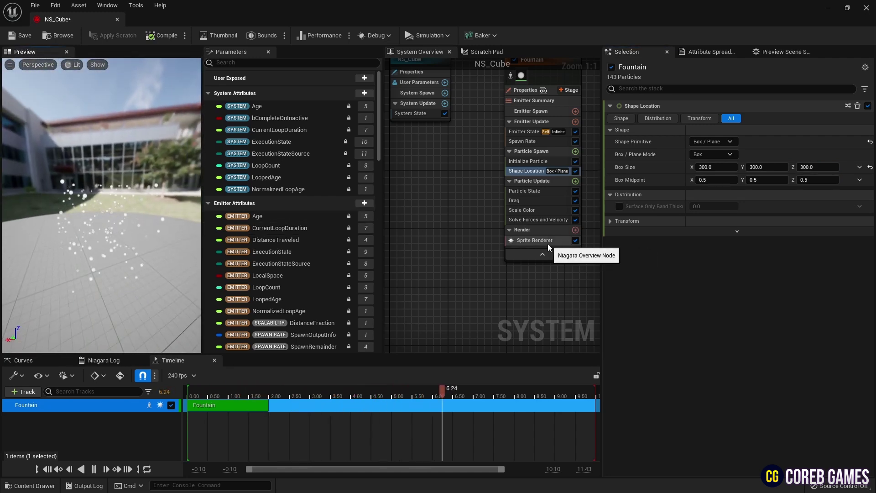
Delete the Sprite Renderer from the Fountain emitter and add a Mesh Renderer in its place
click(549, 244)
key(Delete)
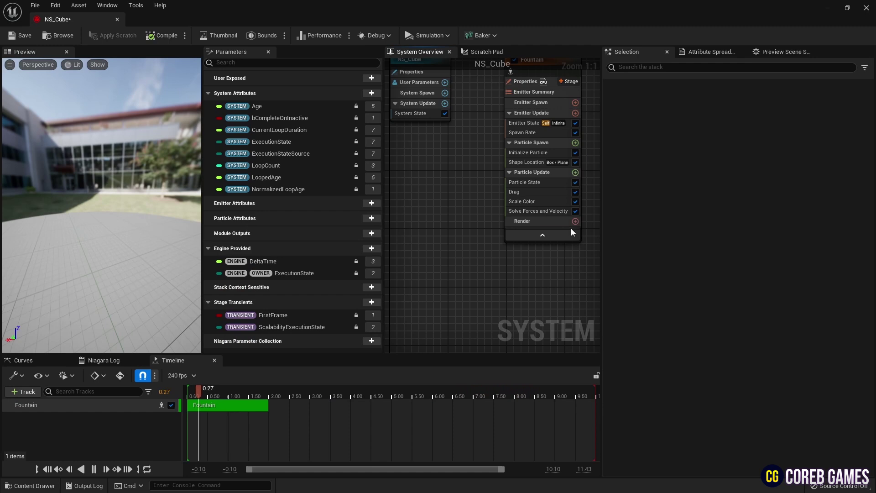
click(575, 221)
click(497, 275)
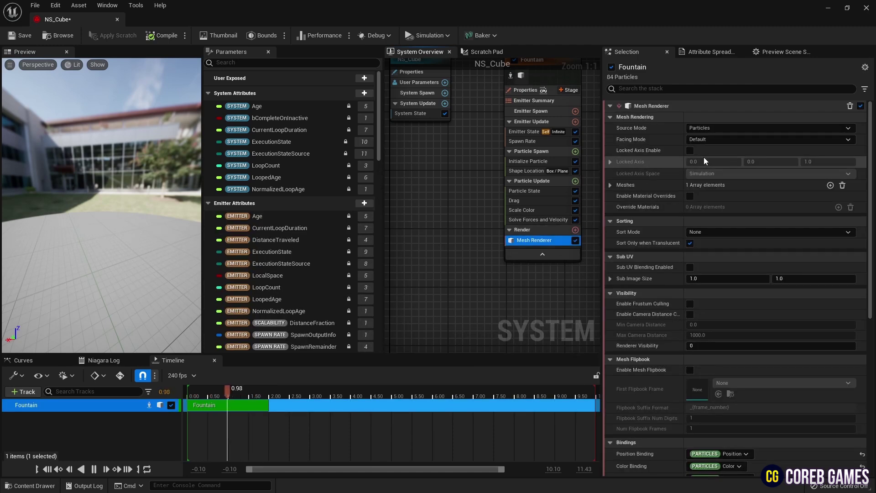
Assign the SM_RoundCube static mesh to the first mesh slot of the Mesh Renderer
click(611, 186)
click(726, 199)
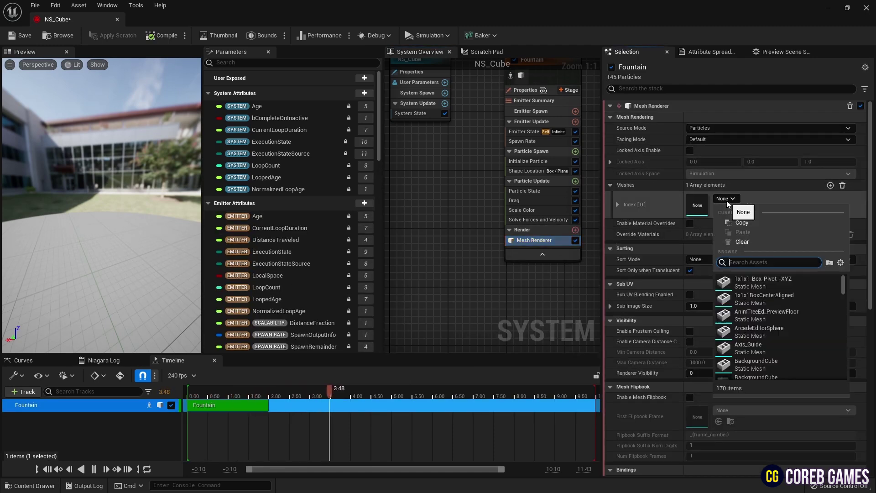
text(cube)
scroll(797, 347, down, 3)
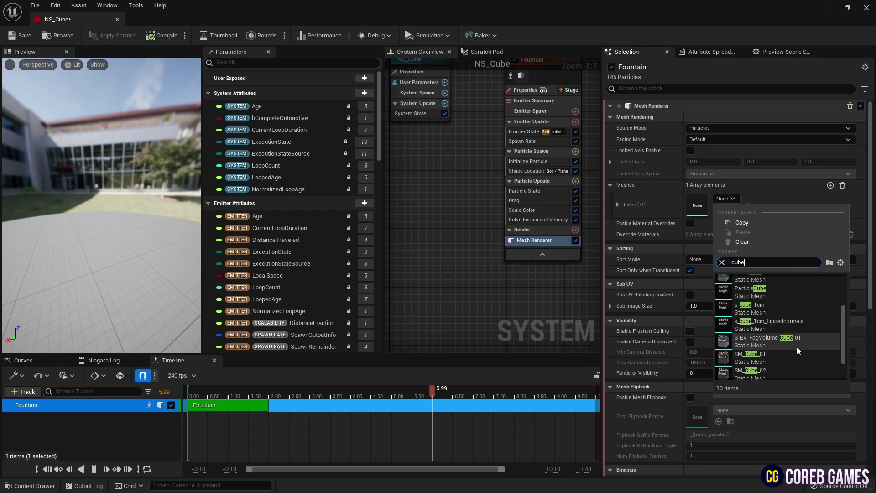
scroll(797, 347, down, 2)
click(796, 355)
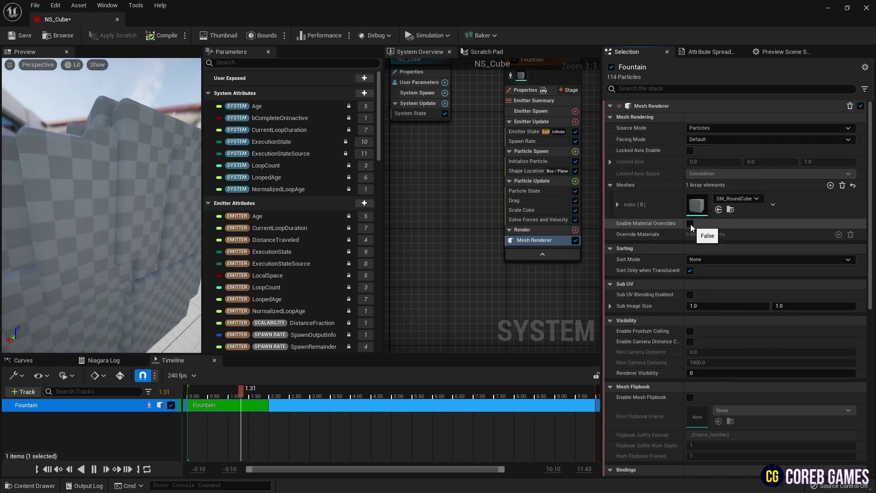
Enable material overrides on the Mesh Renderer and set the first override's explicit material to M_Cube
click(690, 223)
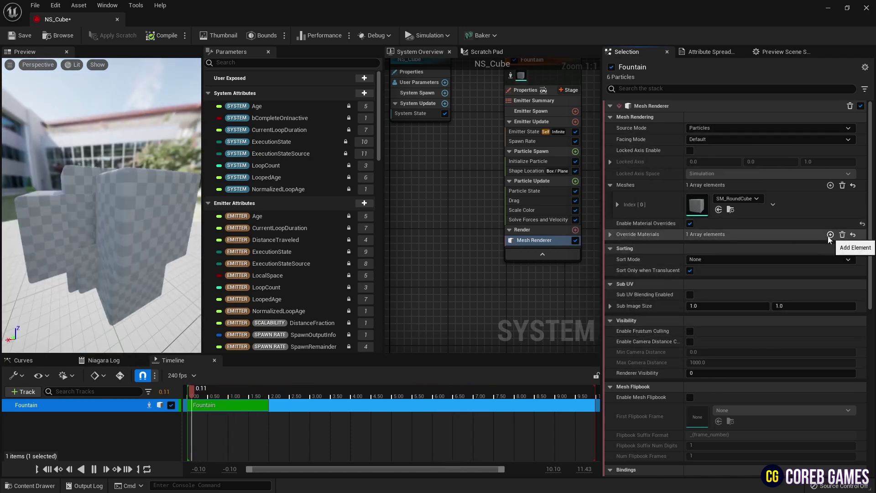
click(611, 234)
click(618, 247)
click(729, 262)
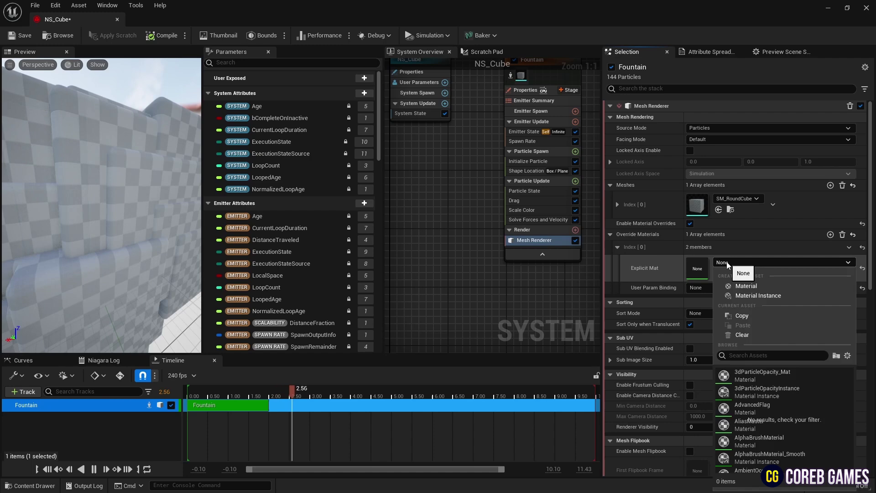
text(cube)
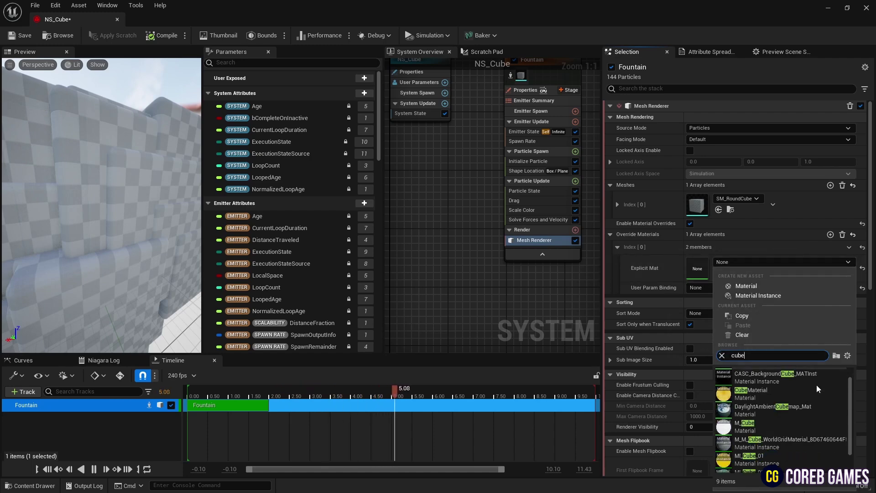
click(772, 422)
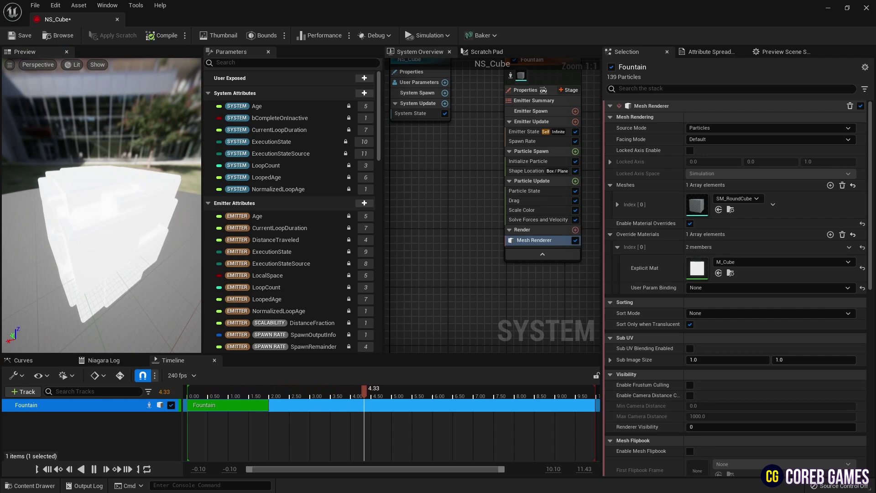
Set the particle lifetime in Initialize Particle to a minimum of 1.0 and a maximum of 2.0
click(543, 162)
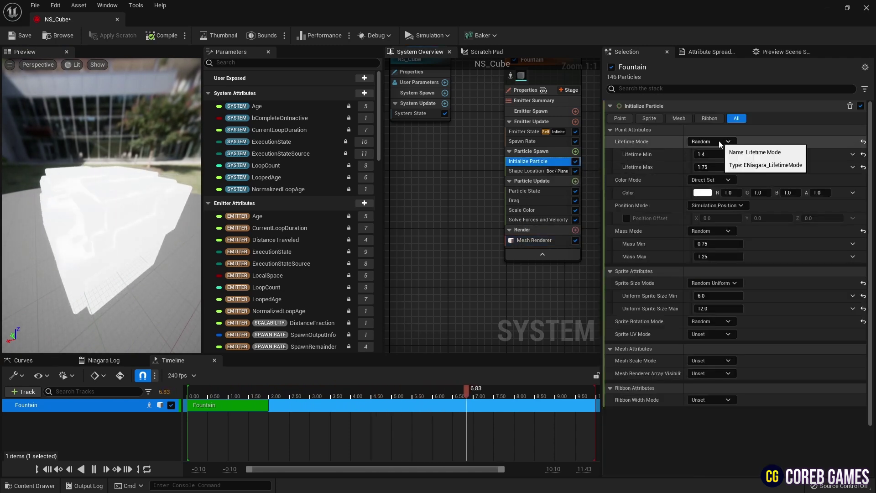
click(721, 155)
text(1)
key(Return)
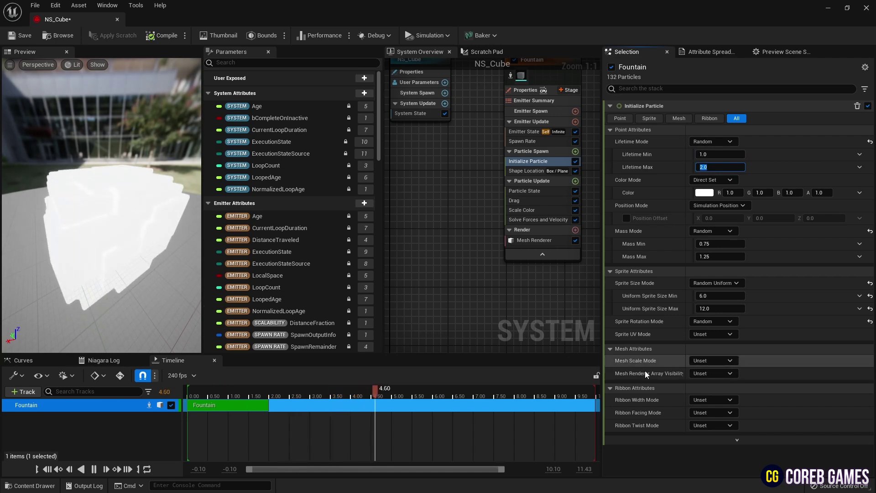
Set the mesh scale mode to Random Uniform with a minimum scale of 0.1 and a maximum of 0.3
click(713, 361)
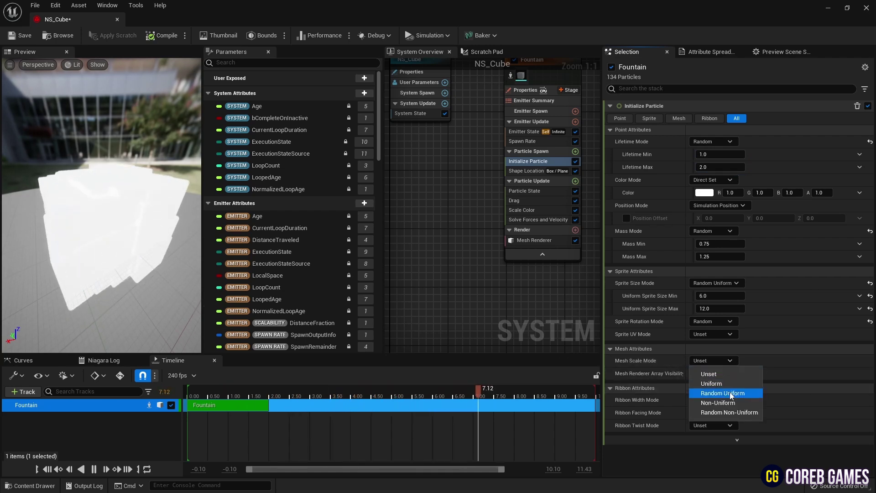
click(731, 393)
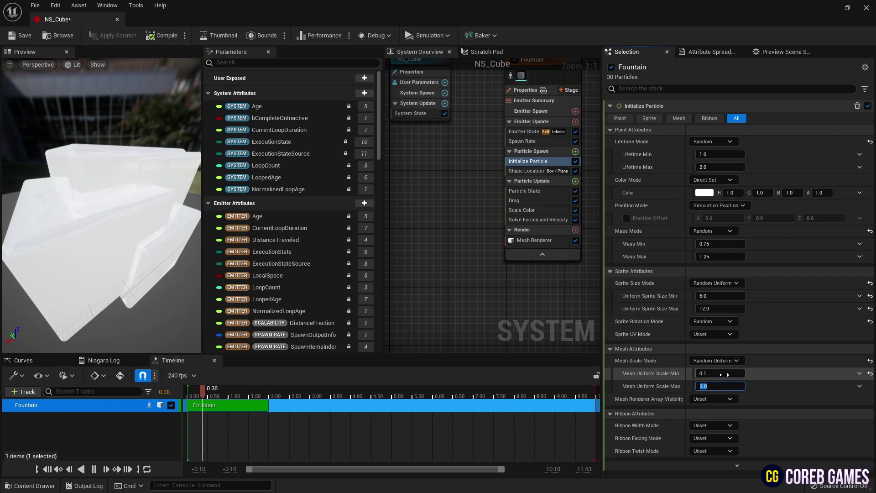
text(0.3)
key(Return)
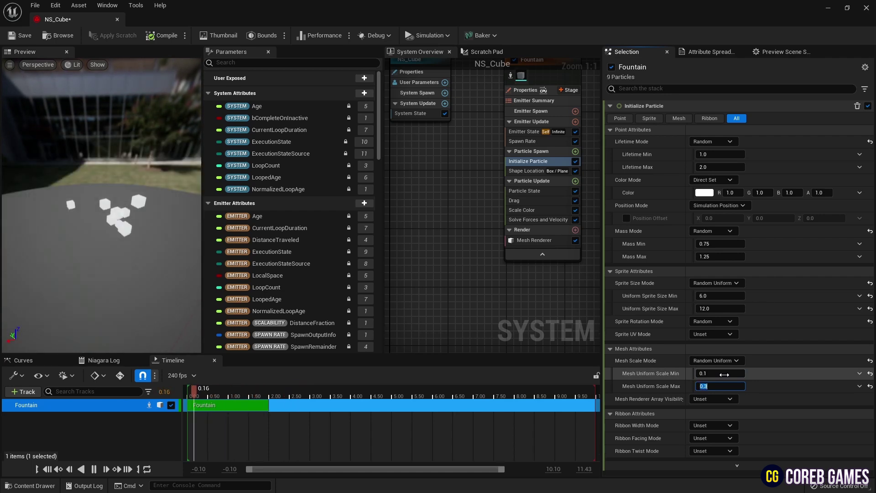
drag(150, 283, 90, 252)
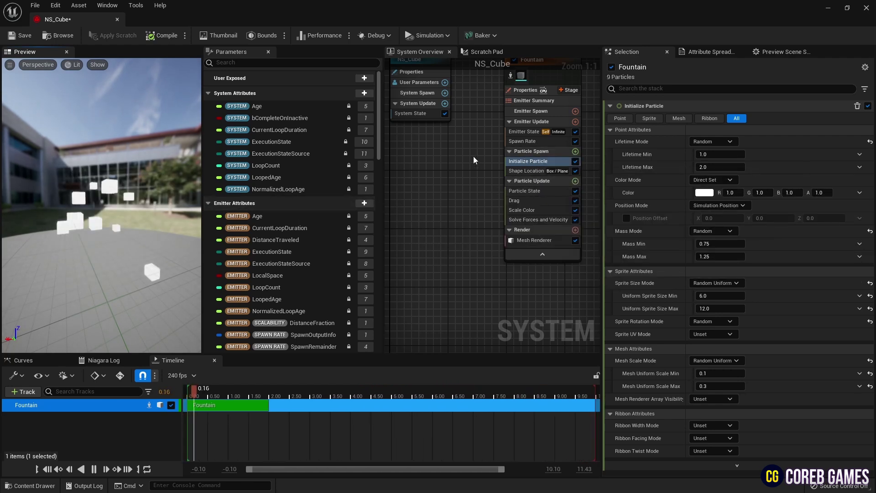
Configure the emitter properties with GPUCompute Sim, local space, and fixed bounds from -1000 to 1000 on all axes
right_drag(474, 160, 449, 184)
click(501, 114)
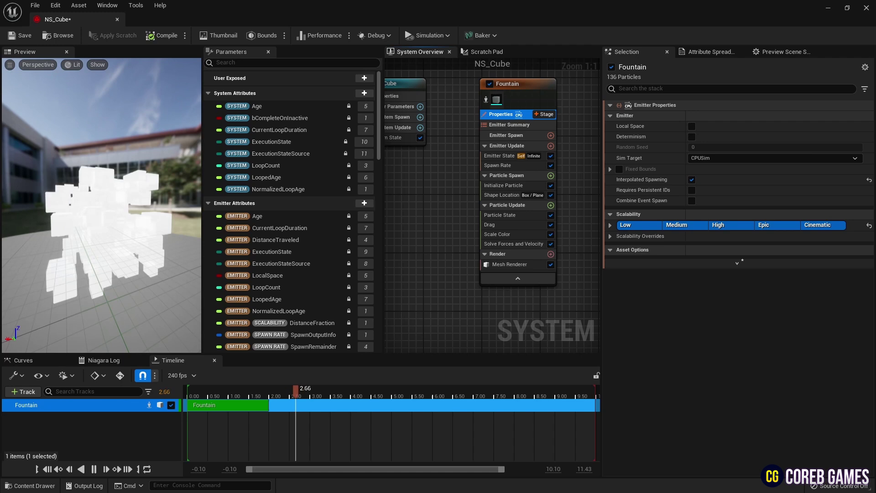
click(694, 158)
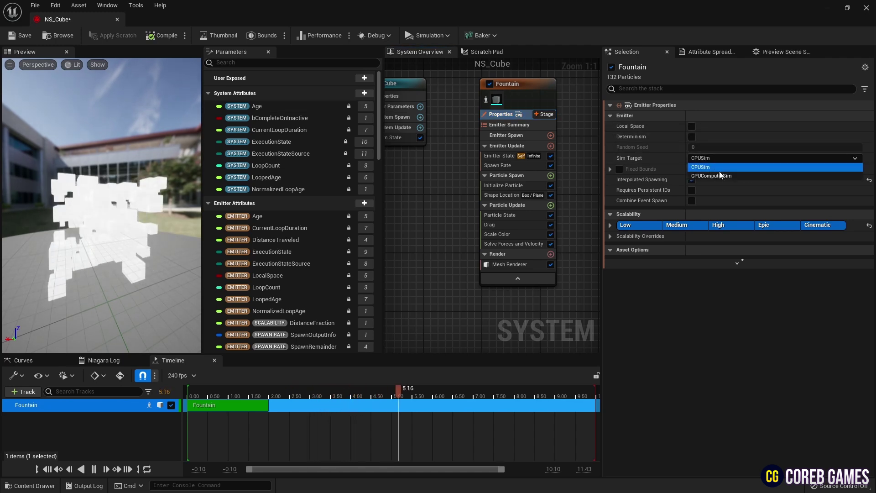
click(714, 173)
click(619, 192)
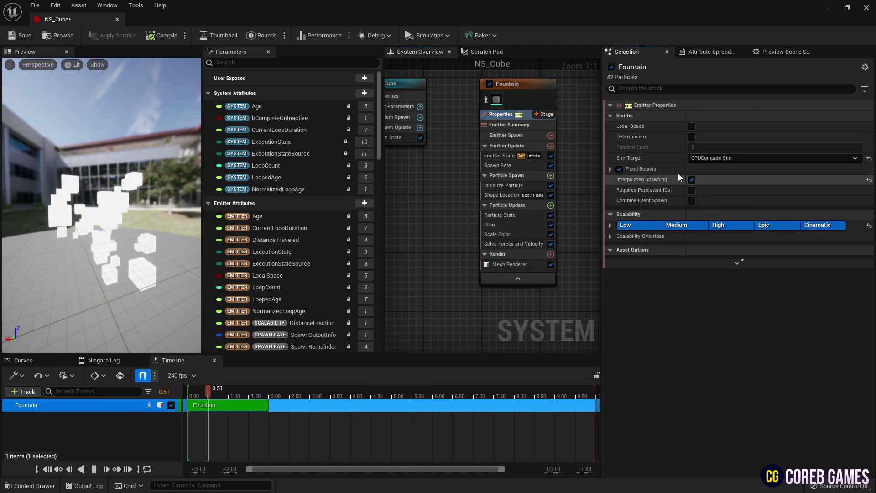
click(611, 169)
click(711, 180)
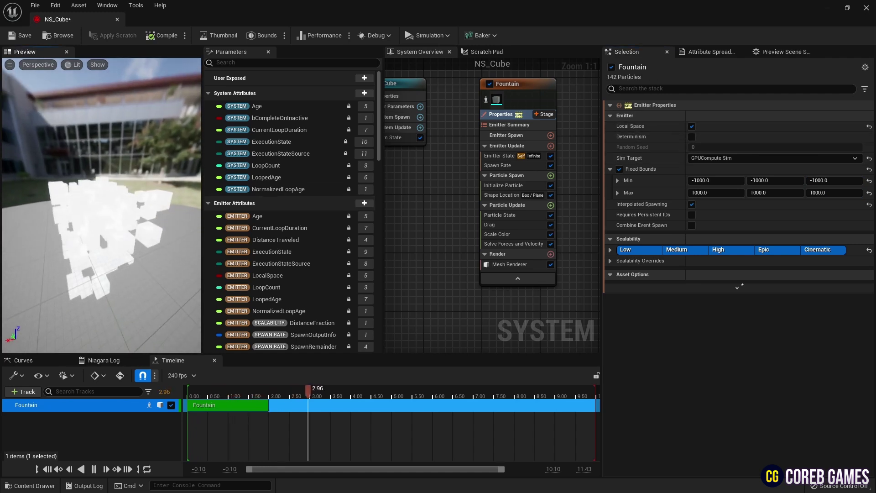
Set the Fountain emitter's spawn rate to 2000
click(543, 165)
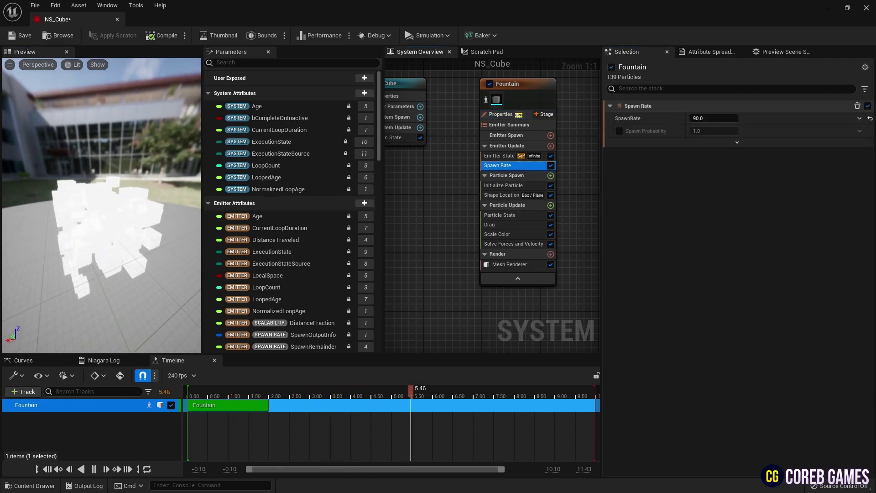
click(703, 120)
text(200)
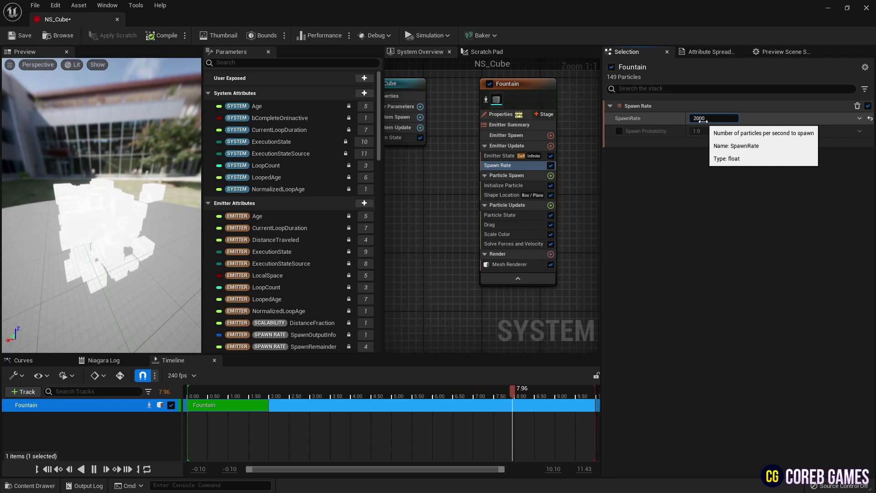
drag(74, 262, 78, 231)
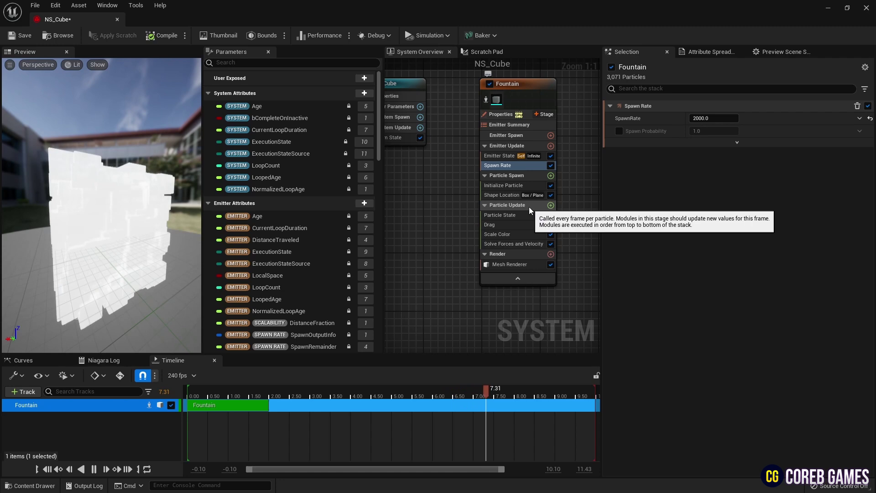
Add a Scale Mesh Size module to the Particle Update stage of the Fountain emitter
click(551, 205)
text(scale)
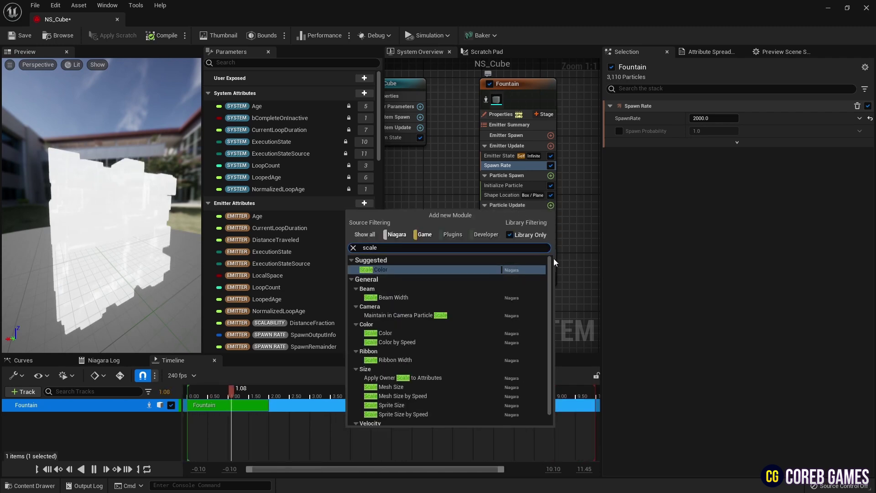
click(457, 388)
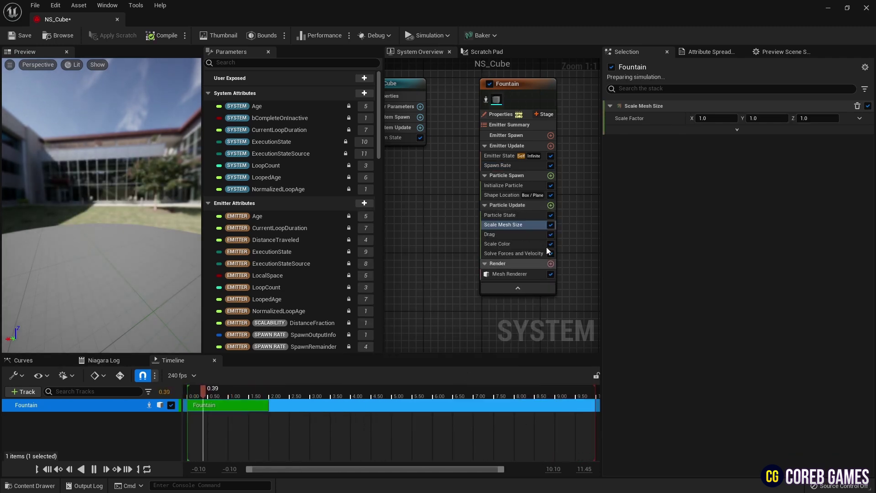
Drive the mesh size scale factor with Vector from Float, and its value with Float from Curve
click(860, 119)
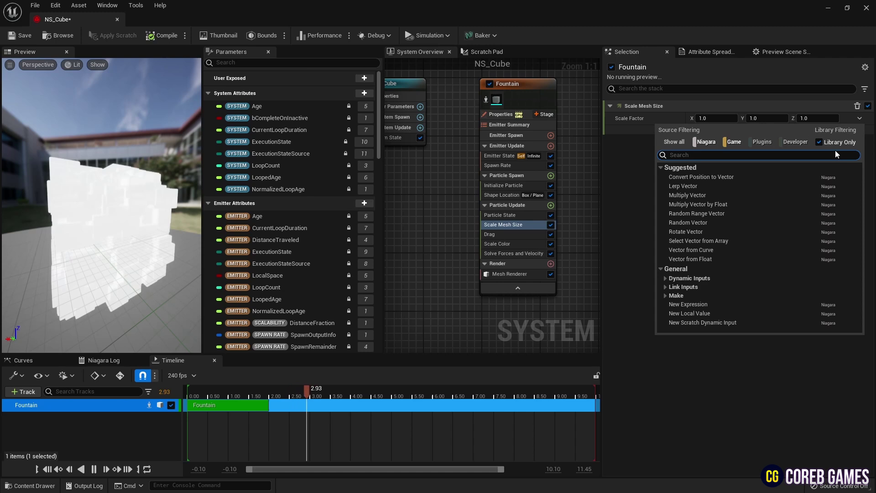
click(691, 258)
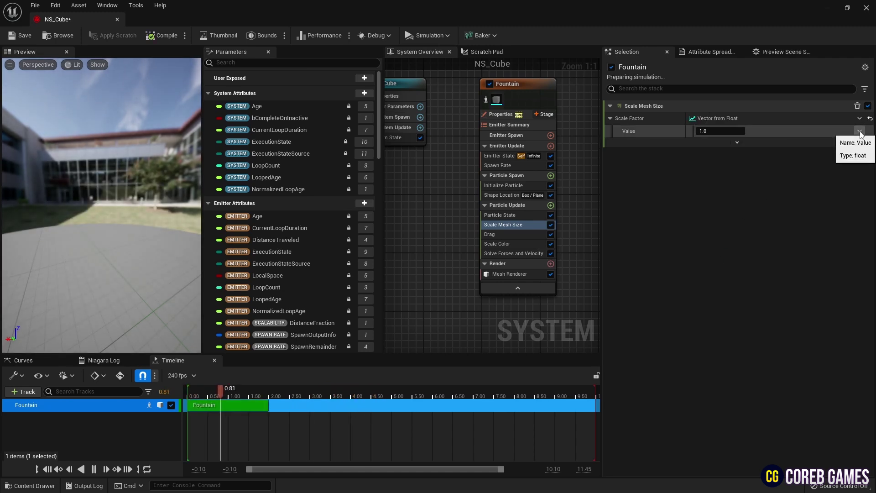
click(860, 131)
text(cur)
key(Return)
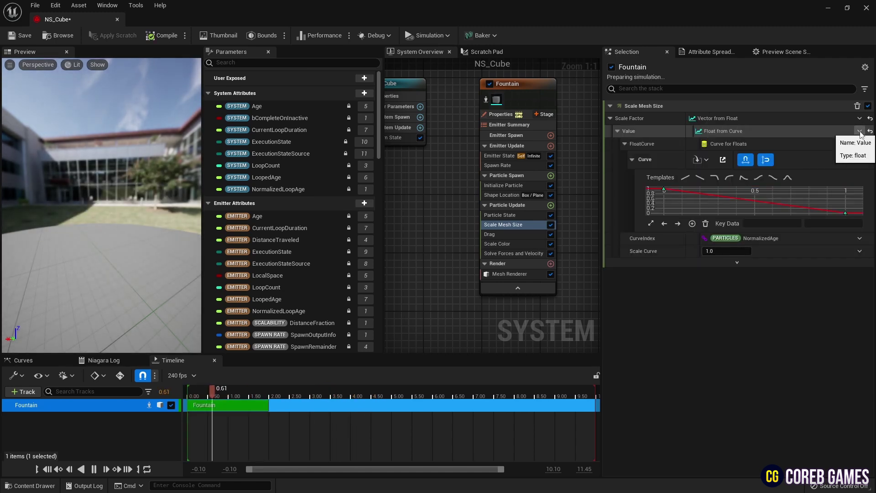
Apply the bell-shaped curve template to the mesh scale curve and move its peak key to time 0.7
click(788, 177)
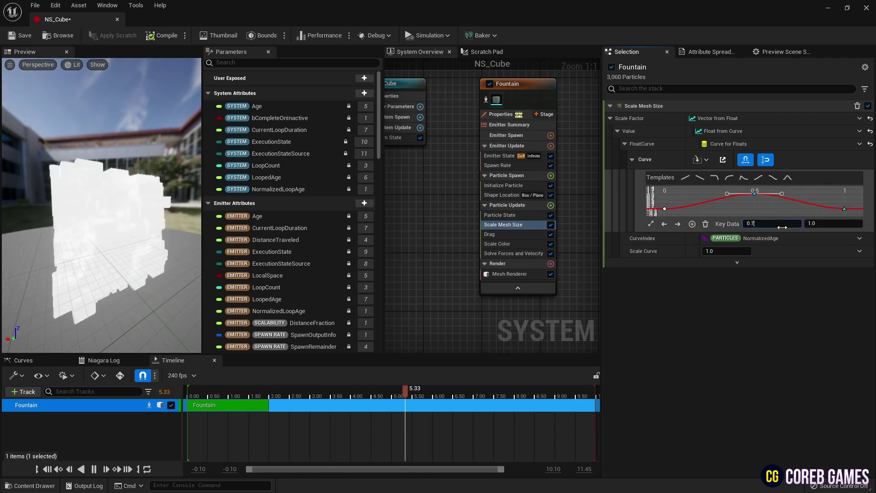
key(Return)
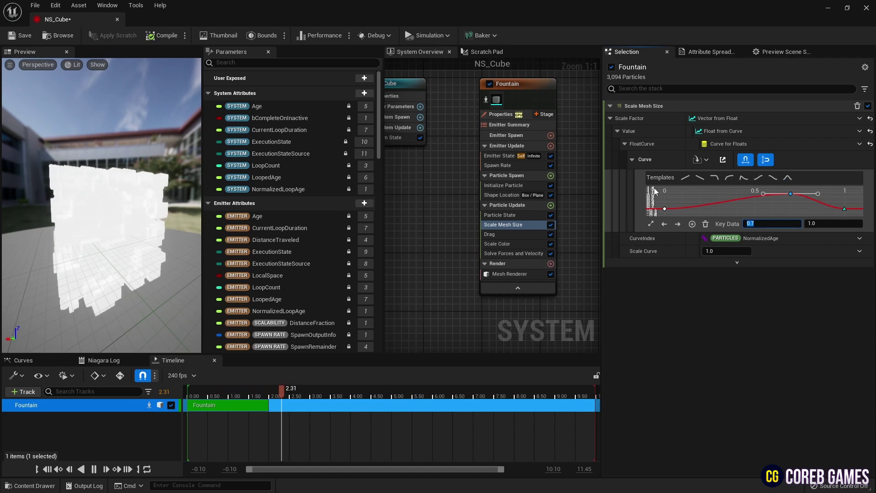
drag(108, 232, 99, 210)
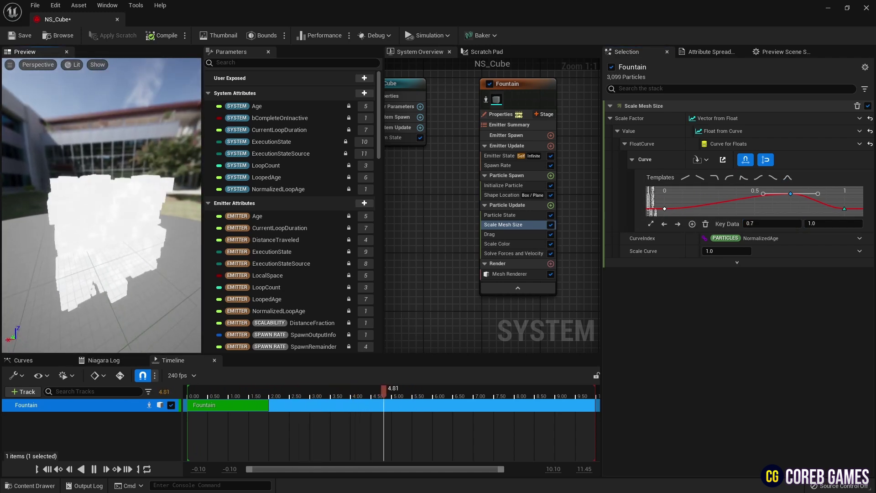
Drive the Scale RGB input of the Fountain emitter's Scale Color module with Make Vector from Linear Color RGB
click(546, 234)
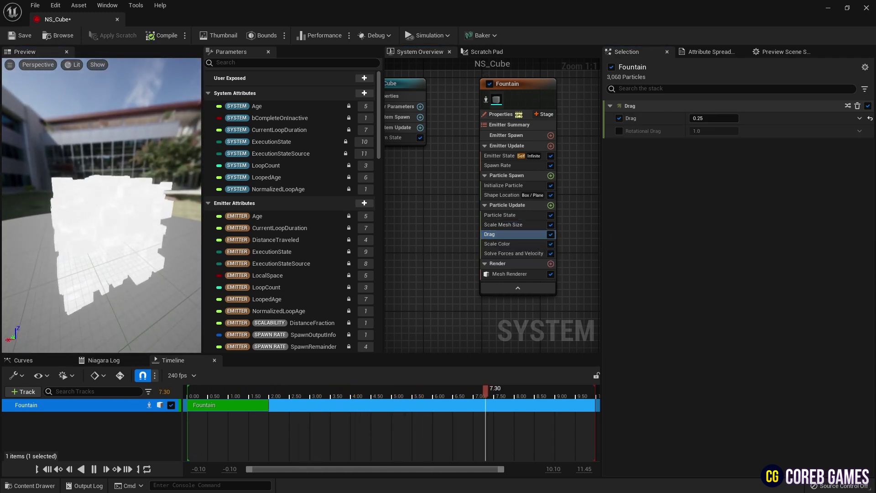
click(502, 244)
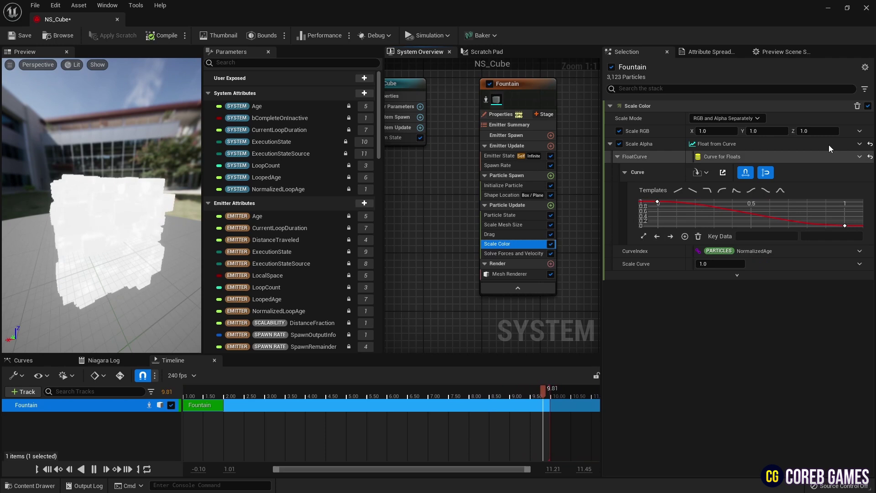
click(859, 133)
text(line)
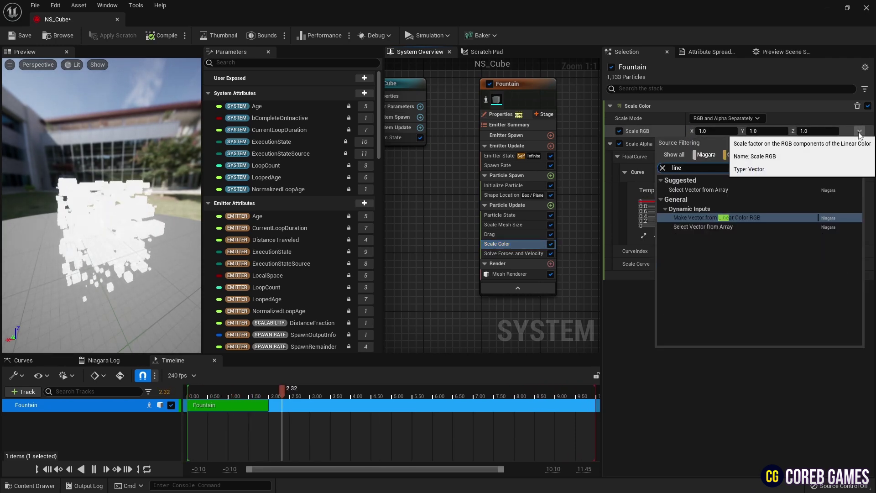
key(Return)
Drive the Scale RGB color with Select Linear Color from Array and set its array sampling mode to Random
click(859, 144)
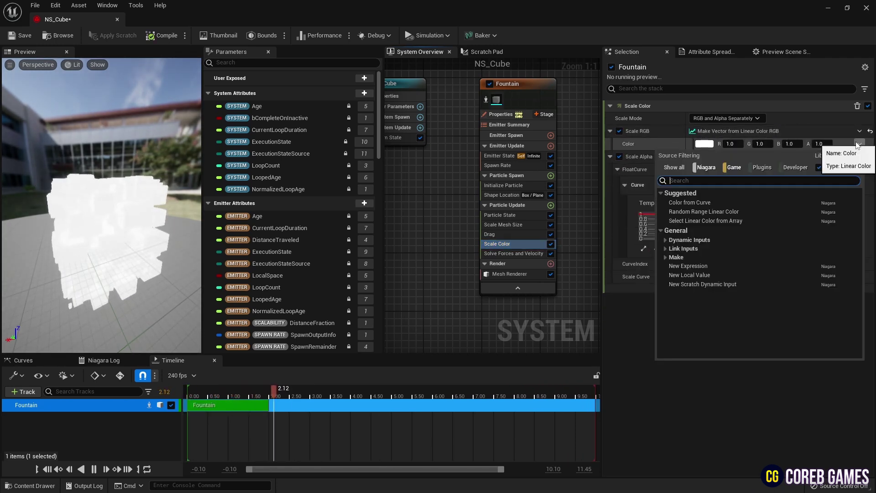
text(arra)
key(Return)
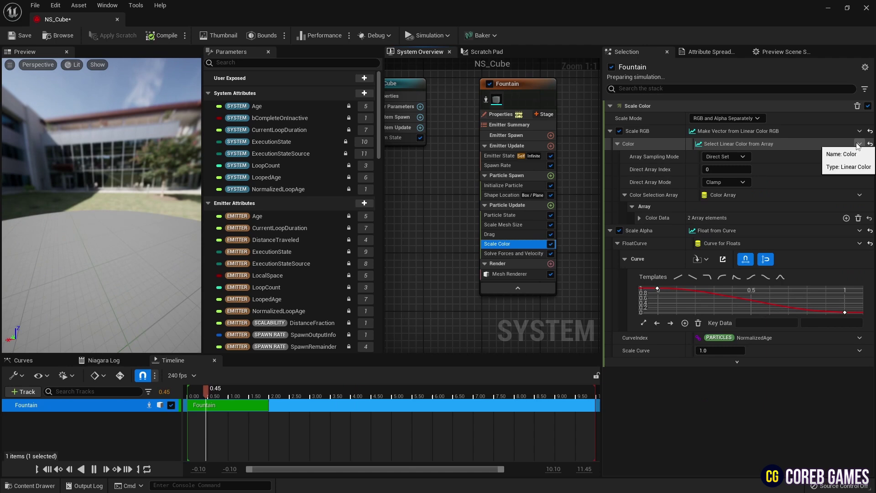
click(743, 156)
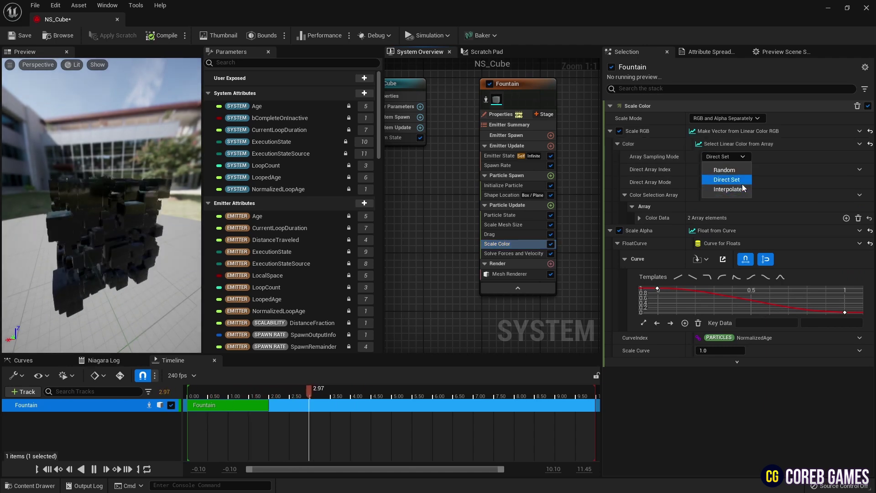
click(724, 169)
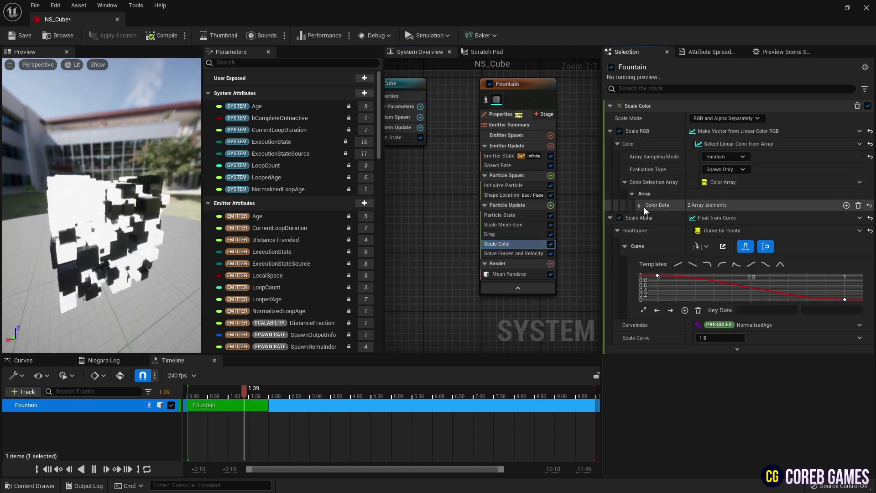
Set the second entry of the color array to the saved bright red theme color
click(639, 205)
click(723, 233)
click(621, 313)
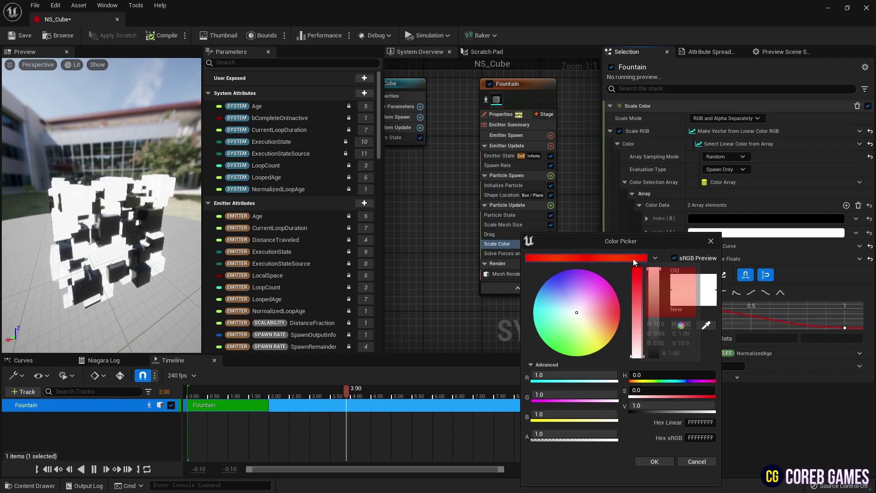
click(654, 462)
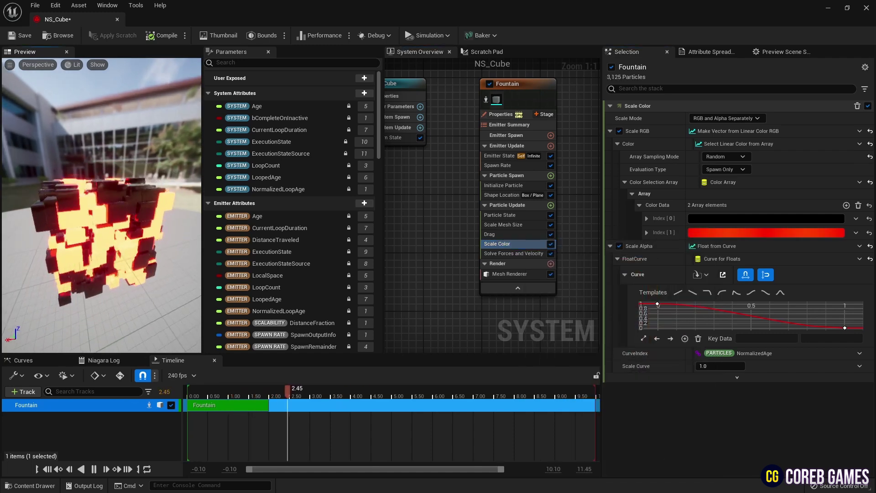
Add a Dynamic Material Parameters module to the Particle Update stage of the Fountain emitter
click(551, 205)
text(dy)
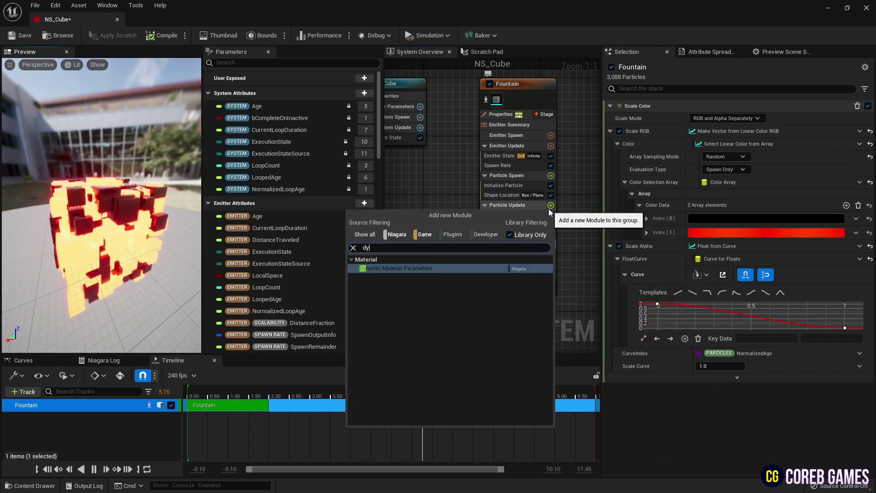
click(426, 271)
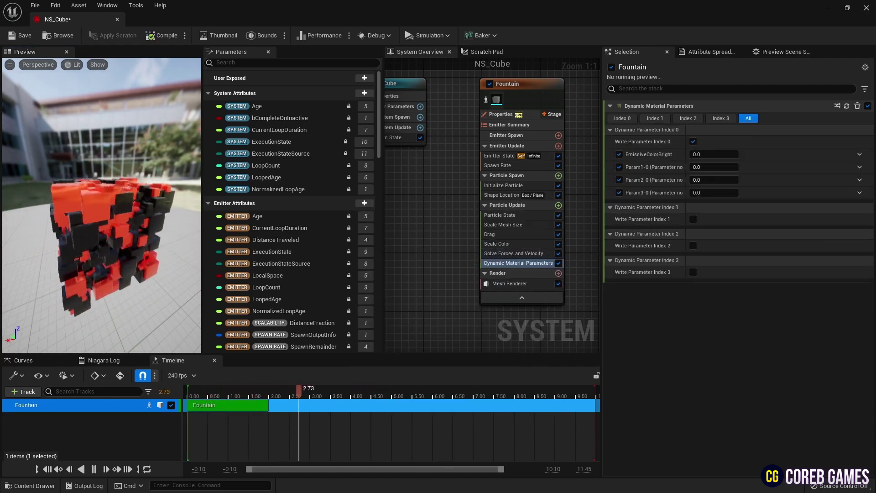
Drive EmissiveColorBright with Select Float from Array, add a third array element, and set Index 1 to 10.0 and Index 2 to 0.1
click(860, 155)
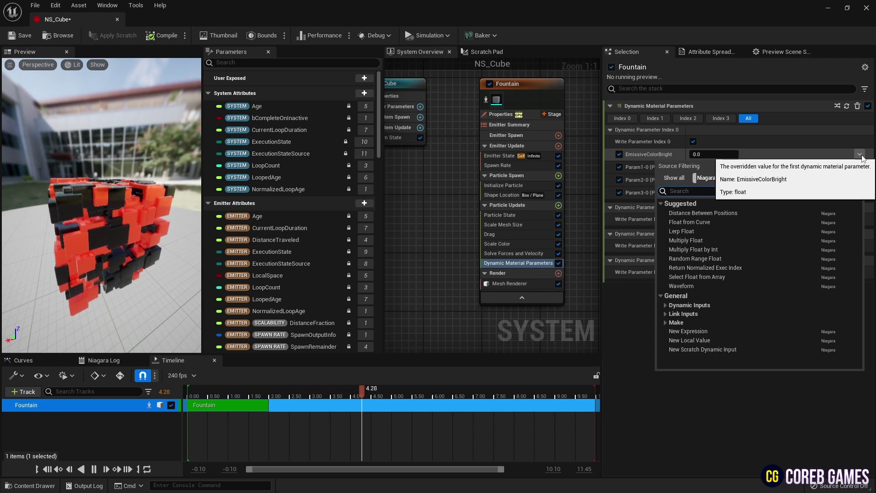
text(arra)
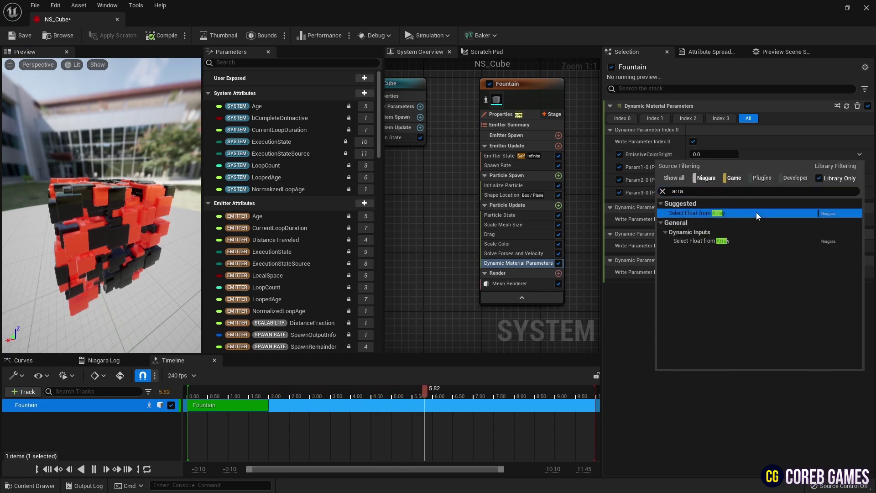
click(757, 213)
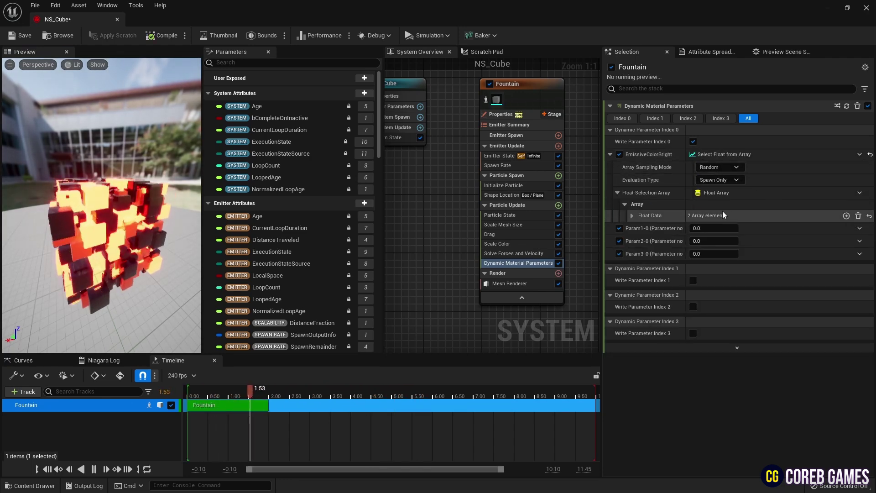
click(632, 216)
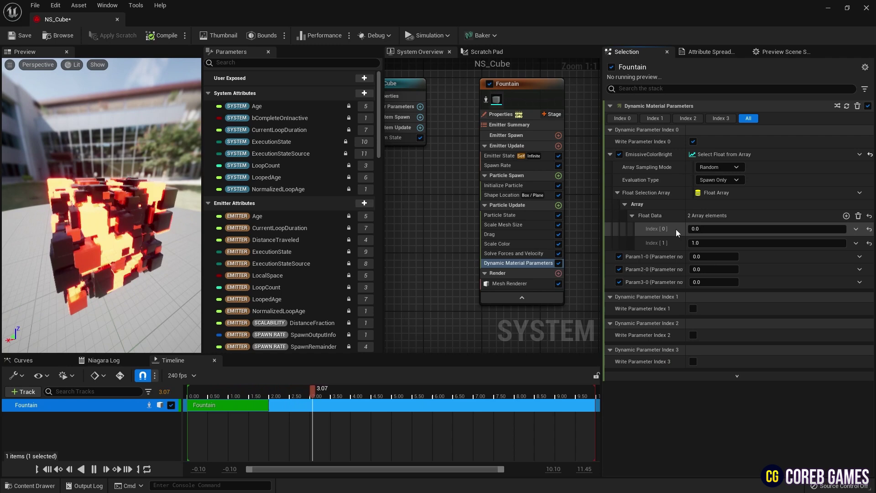
click(847, 216)
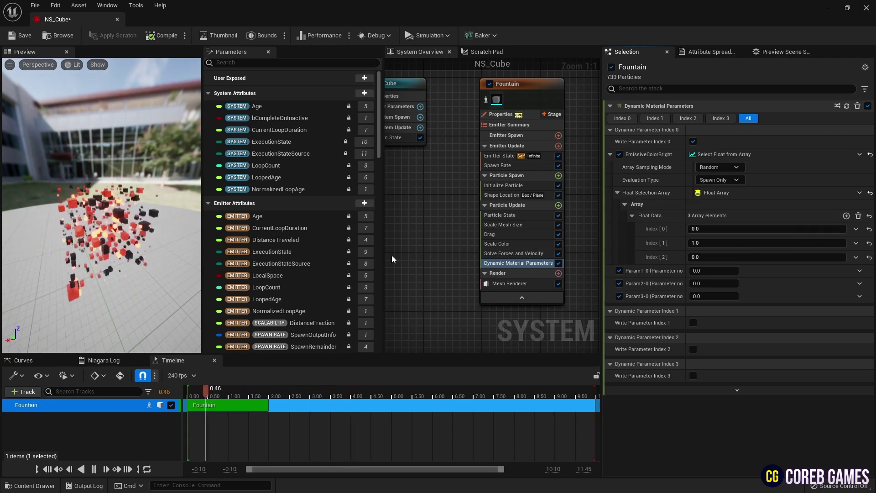
click(756, 245)
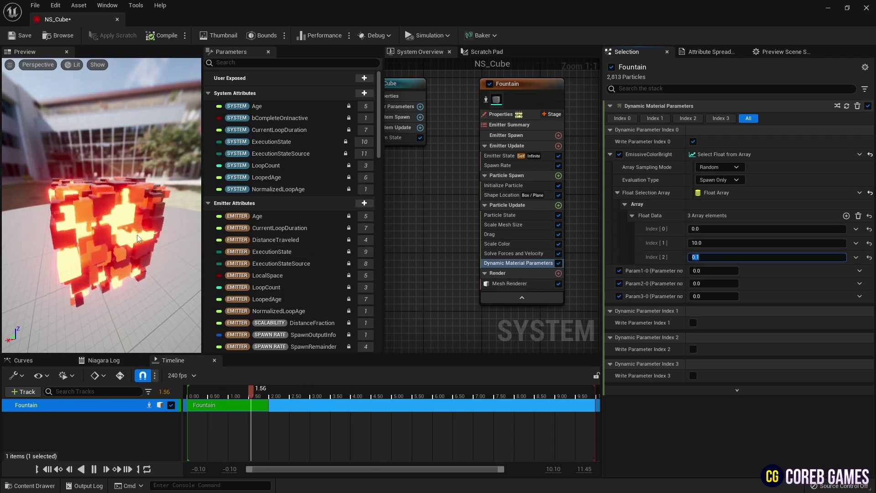
mouse_move(137, 238)
mouse_down()
mouse_move(114, 229)
mouse_move(137, 226)
mouse_up()
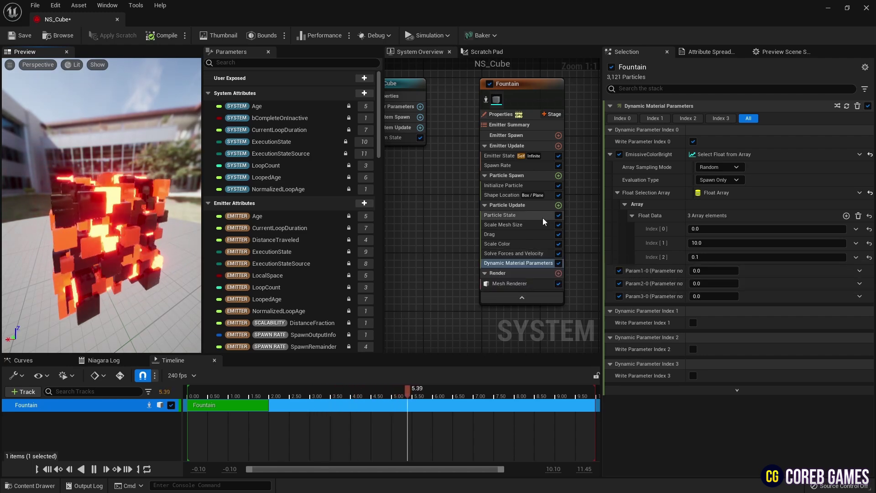
Add a Point Attraction Force module to the Particle Update stage of the Fountain emitter
click(559, 205)
text(point)
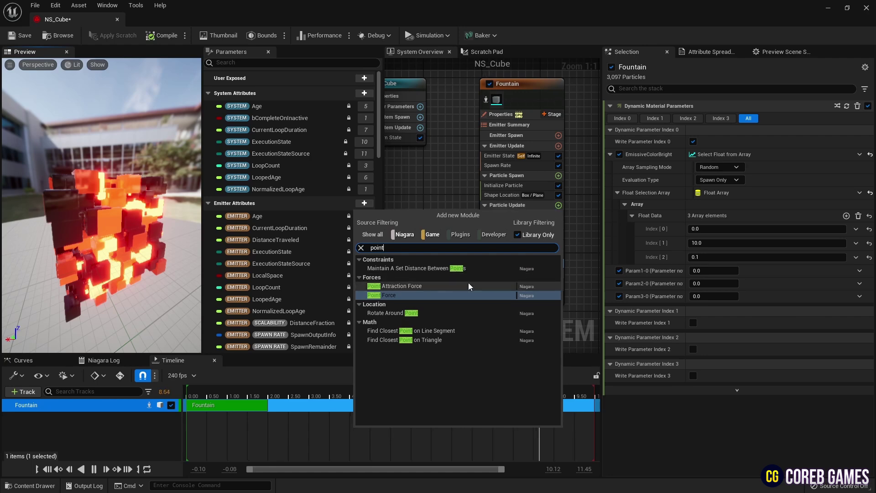
click(512, 286)
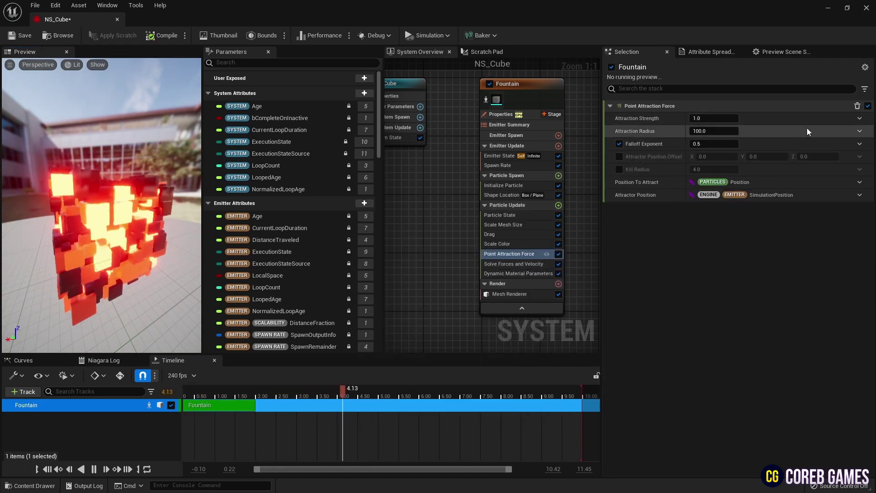
Drive the attraction strength with Random Range Float and set its maximum to 100
click(860, 132)
text(ra)
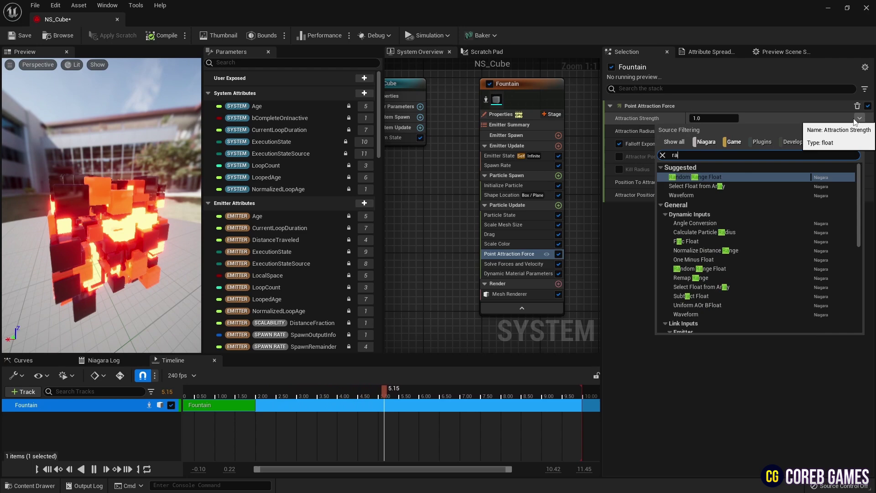
click(730, 180)
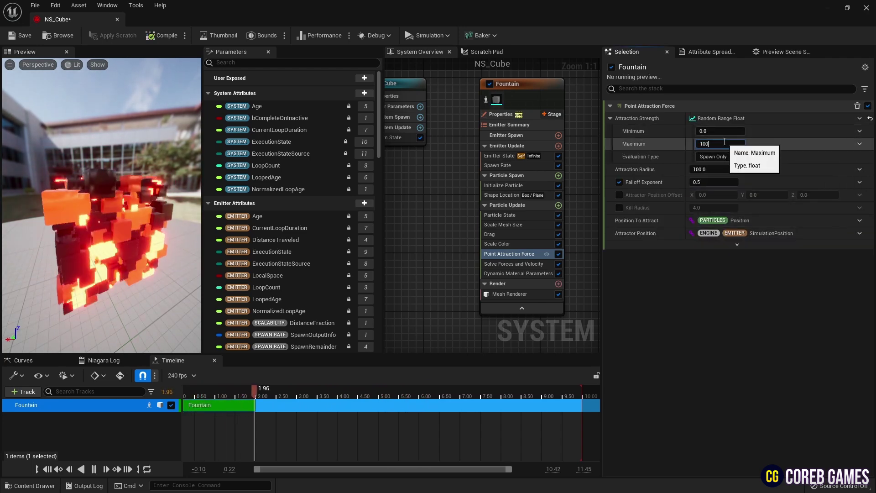
Set the attraction radius to 10000 and enable the kill radius with a value of 5.0
click(720, 170)
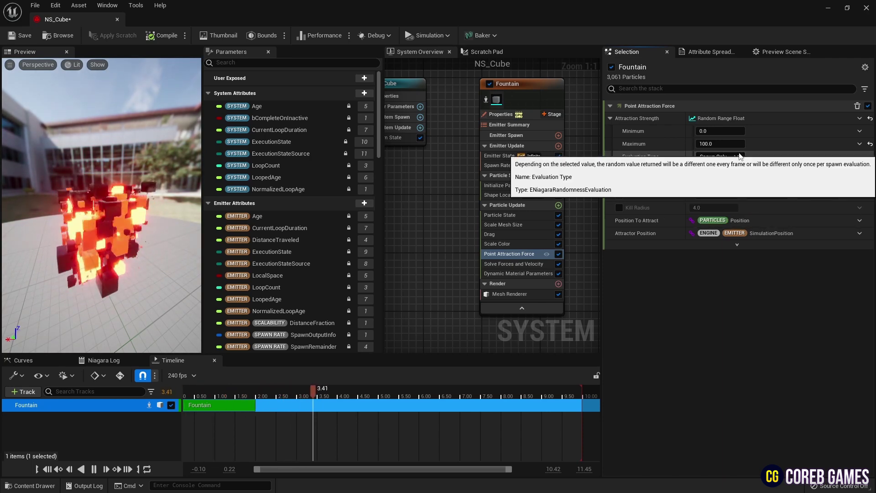
click(619, 208)
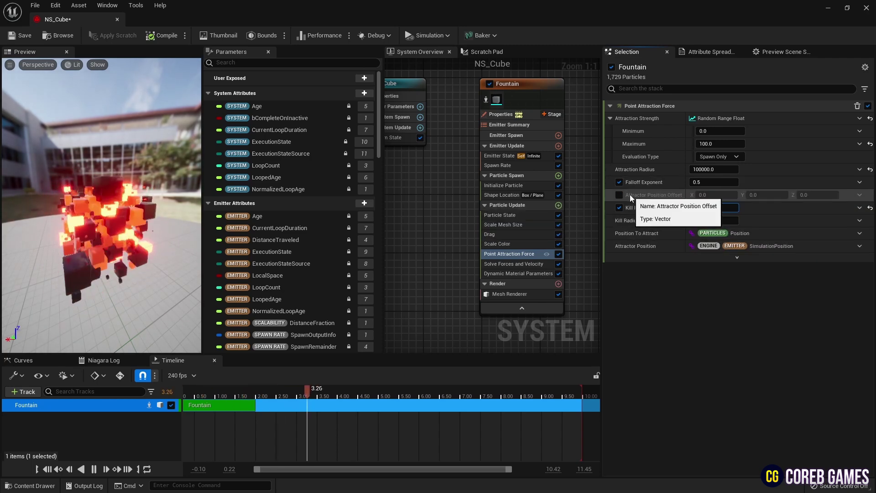
click(722, 169)
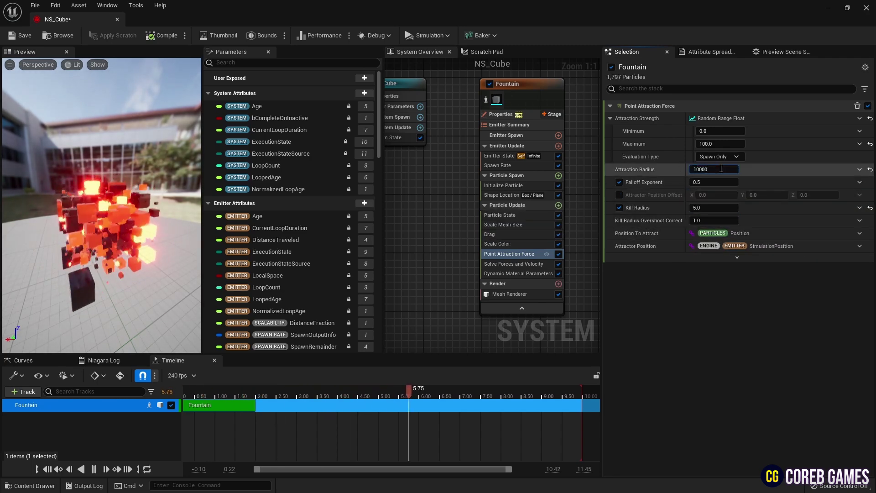
key(Return)
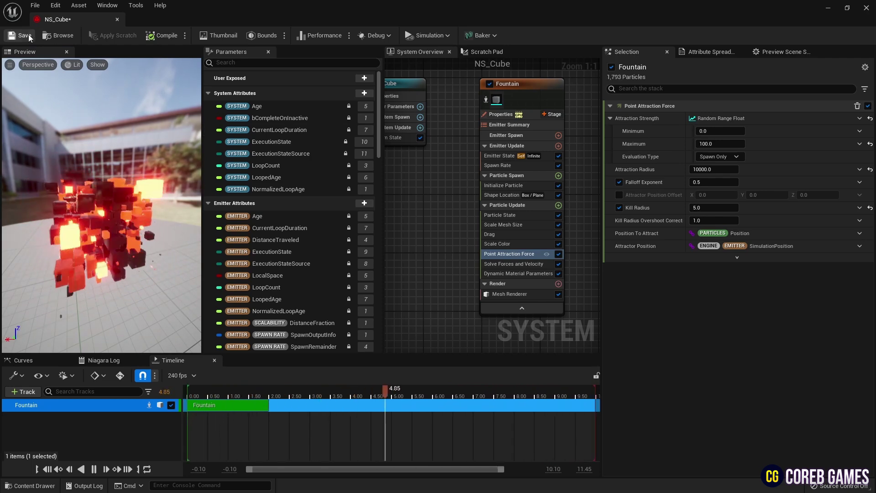
Save and close NS_Cube, and place it from the Content folder into the L_Test level
click(117, 19)
click(30, 485)
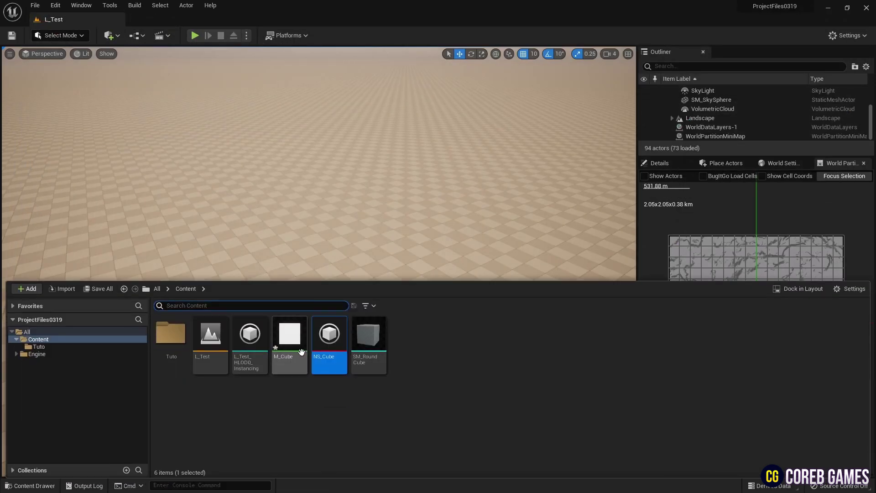
click(296, 228)
drag(306, 316, 308, 158)
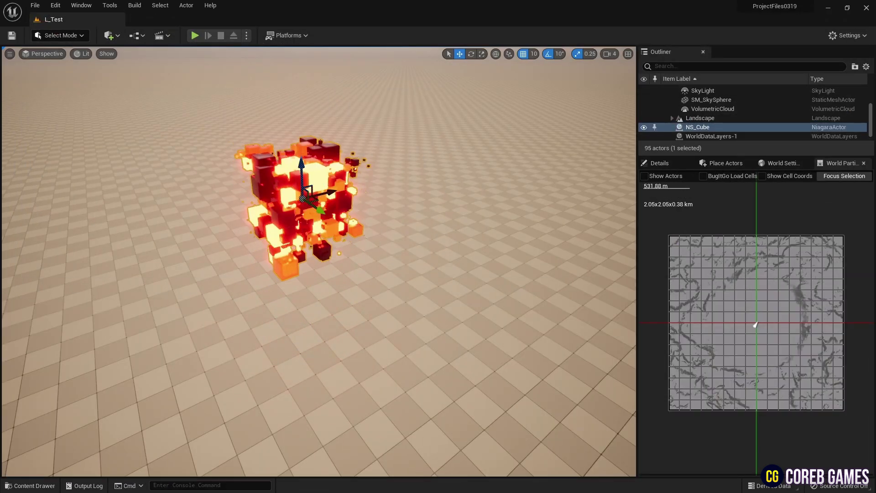
Inspect the placed NS_Cube effect up close in the level
click(347, 173)
right_drag(347, 173, 353, 140)
key(w)
click(415, 99)
key(w)
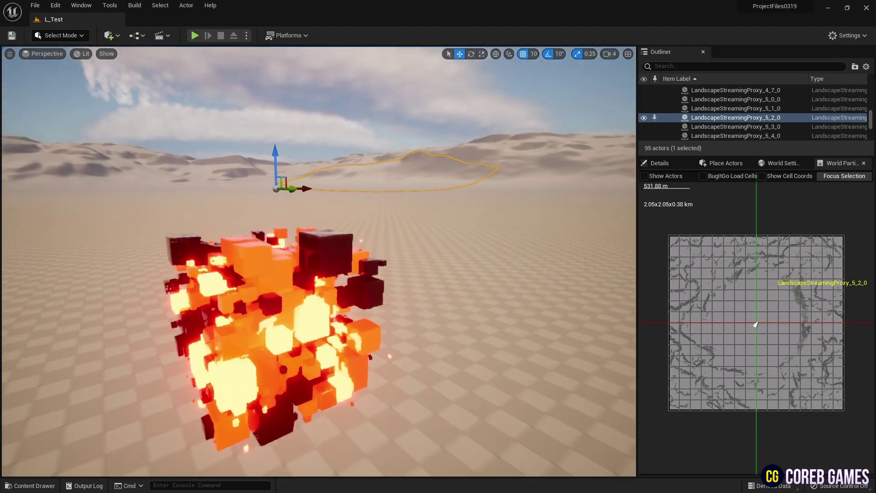